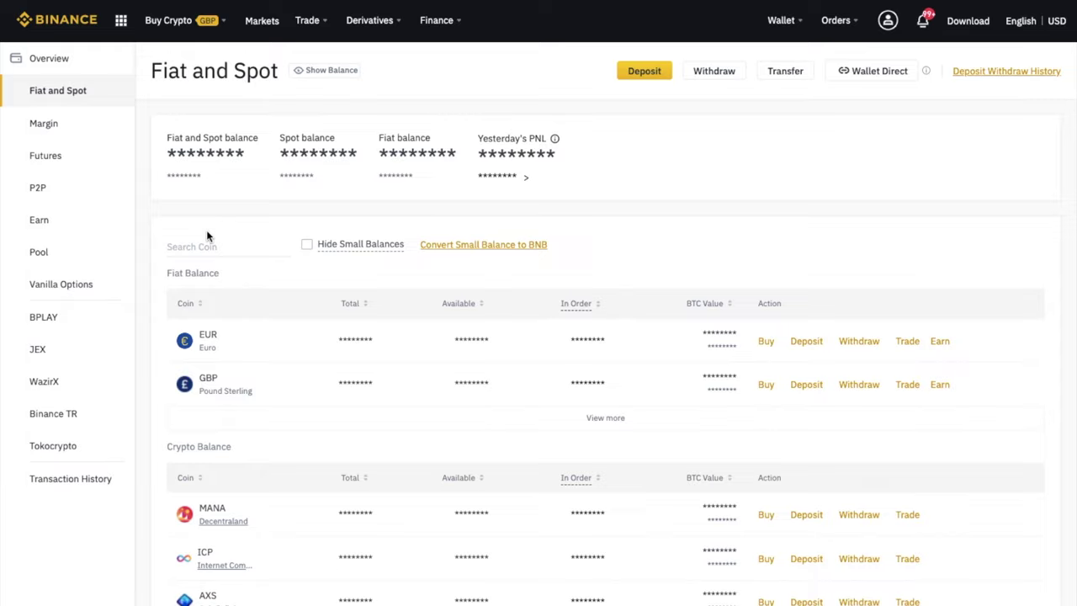
- Find BNB in the Fiat and Spot wallet by searching for bnb and open its deposit page
{"action": "left_click", "coordinate": [212, 247]}
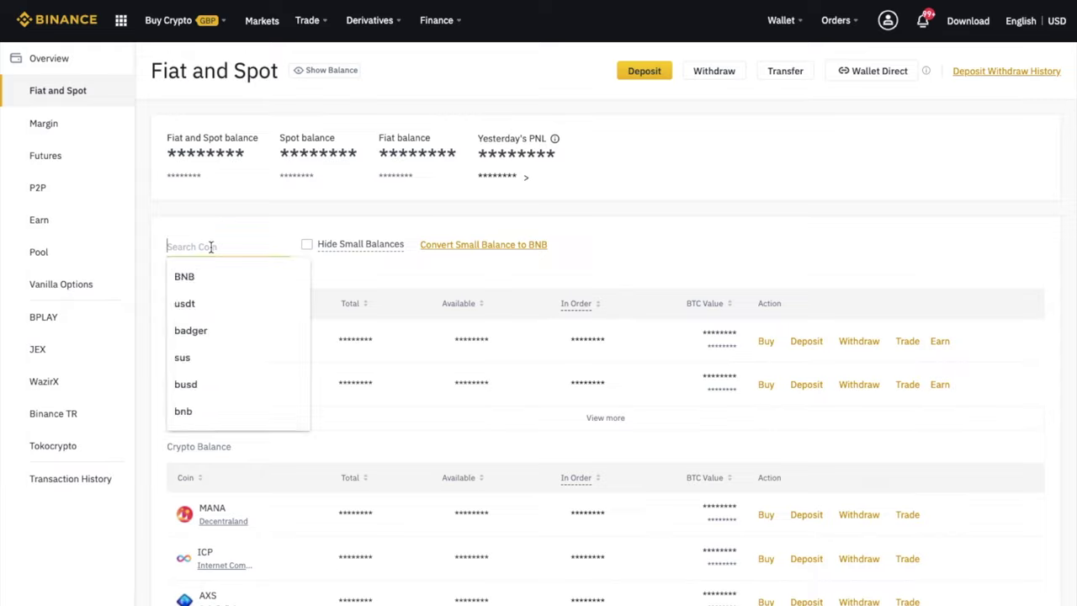
{"action": "type", "text": "bnb"}
{"action": "scroll", "coordinate": [328, 281], "scroll_direction": "down", "scroll_amount": 2}
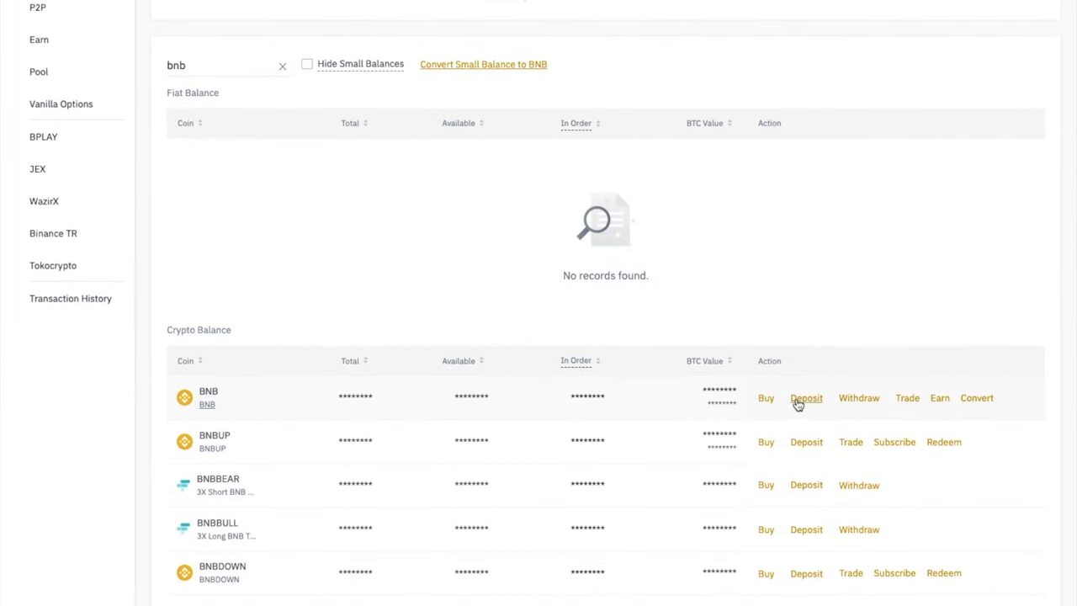
{"action": "left_click", "coordinate": [813, 408]}
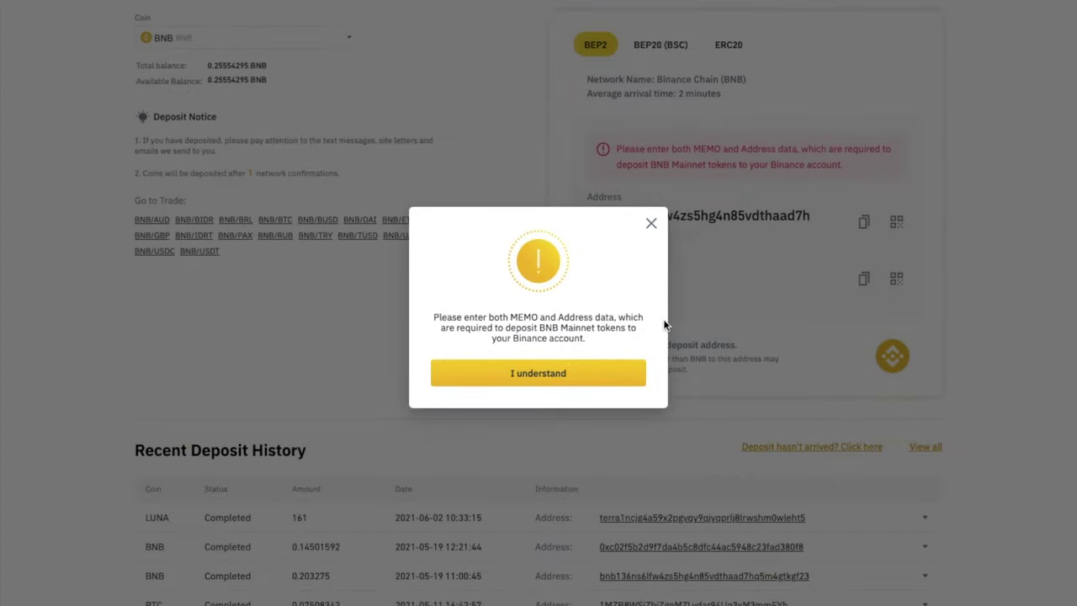
- Dismiss the memo notice and copy the BEP2 deposit address for BNB
{"action": "left_click", "coordinate": [652, 224]}
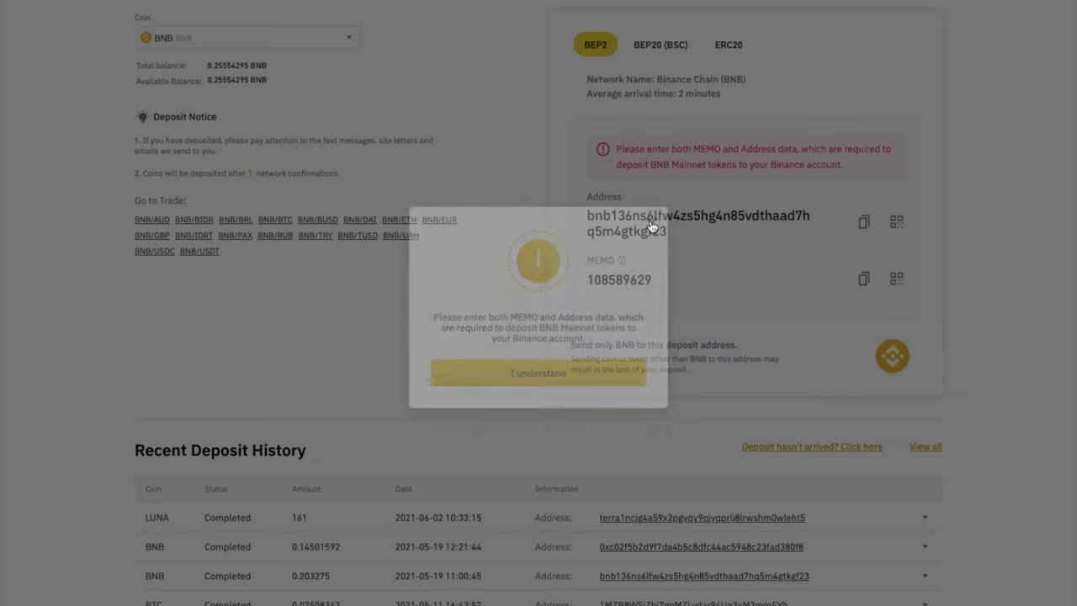
{"action": "left_click", "coordinate": [864, 223]}
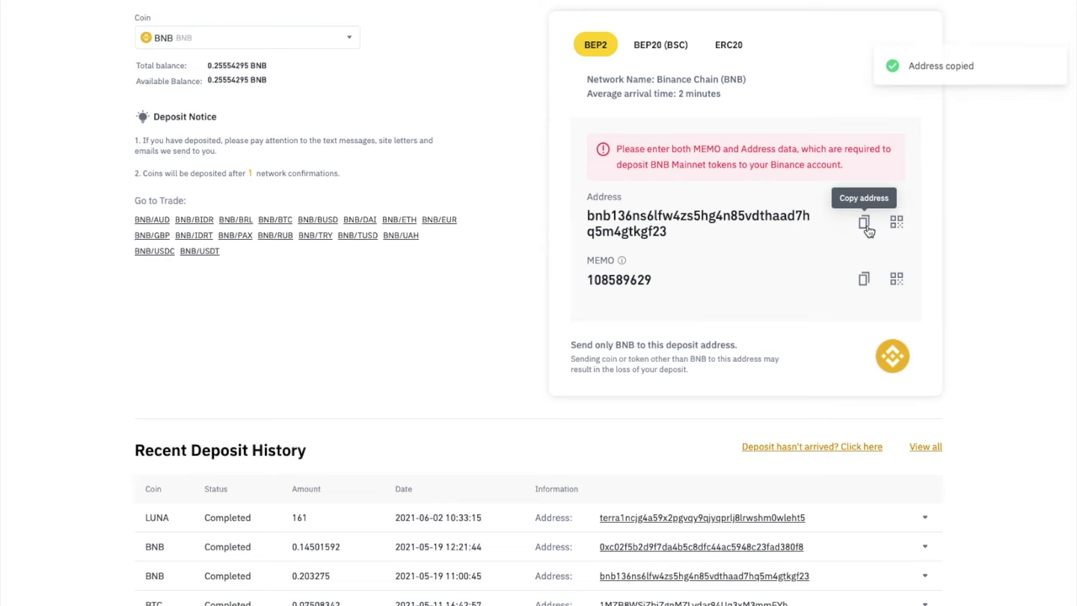
{"action": "mouse_move", "coordinate": [900, 228]}
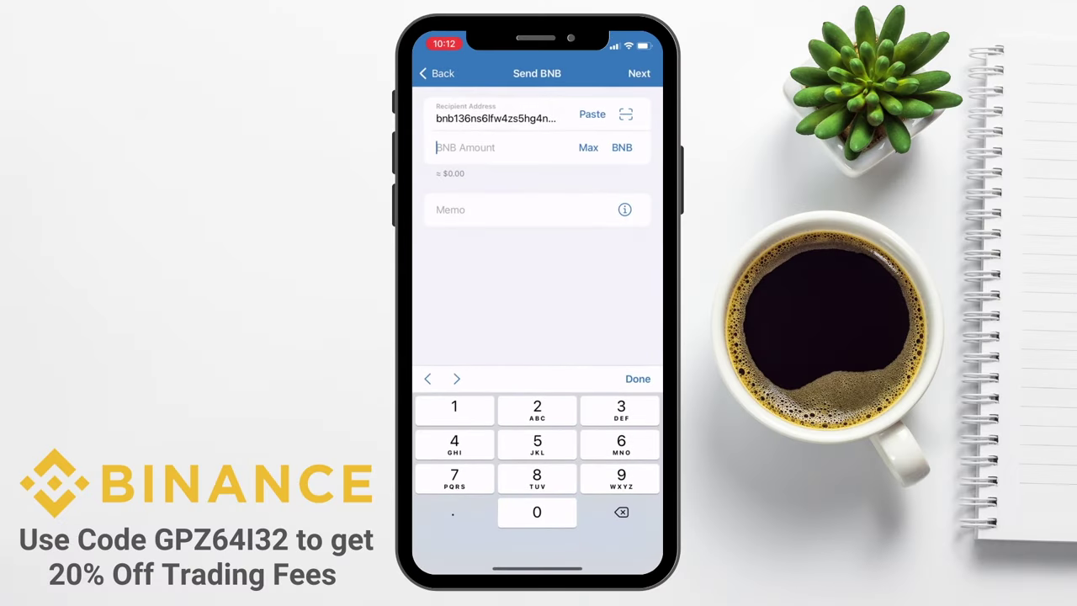
- In the phone wallet, send 0.023915 BNB to the entered recipient address with the memo 108
{"action": "type", "text": "0.02"}
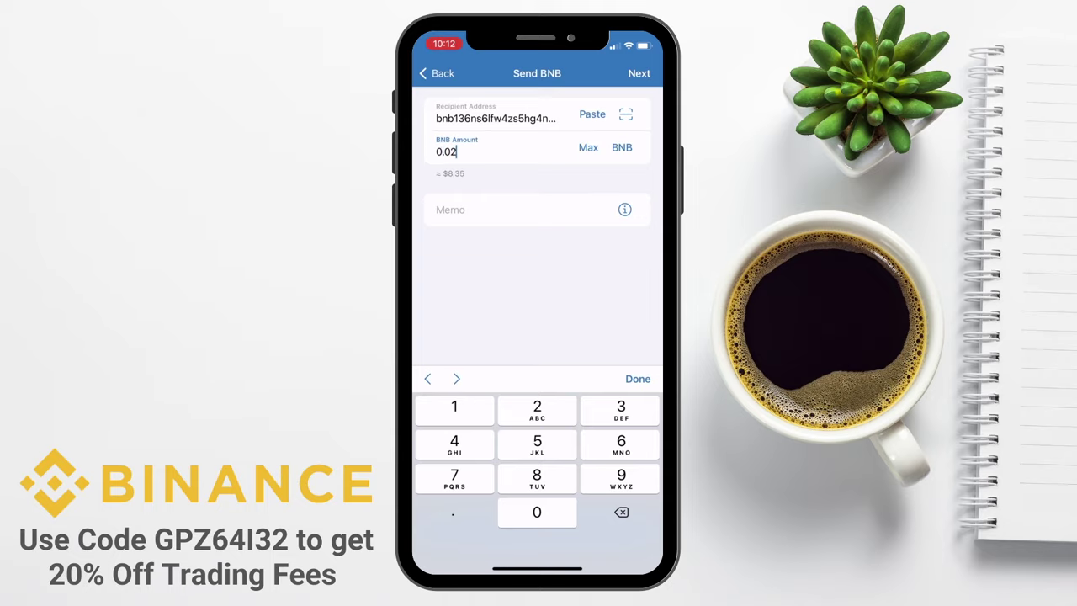
{"action": "type", "text": "3915"}
{"action": "left_click", "coordinate": [505, 210]}
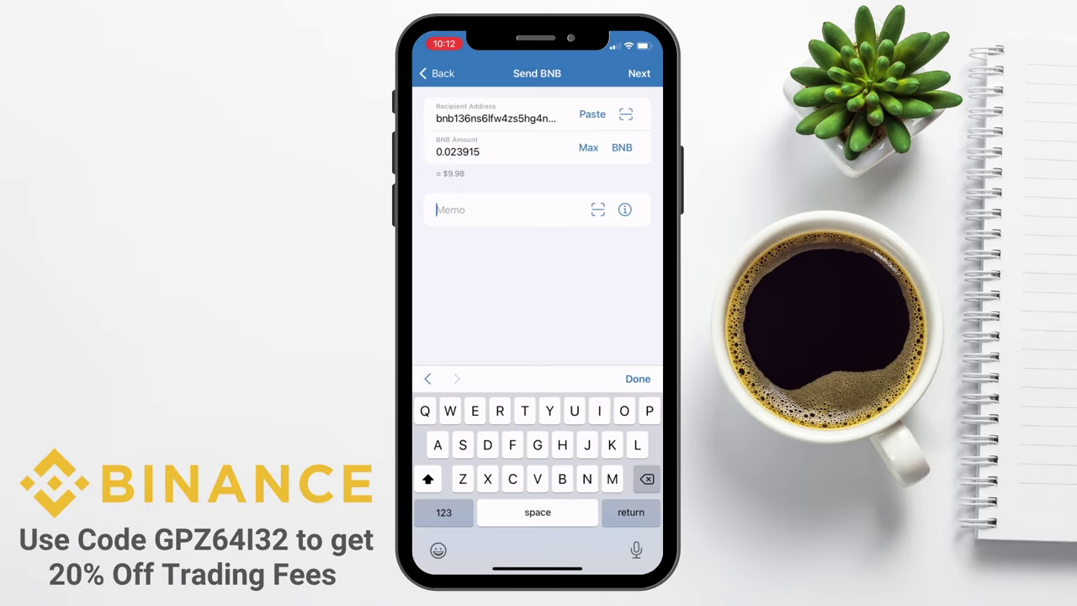
{"action": "type", "text": "108"}
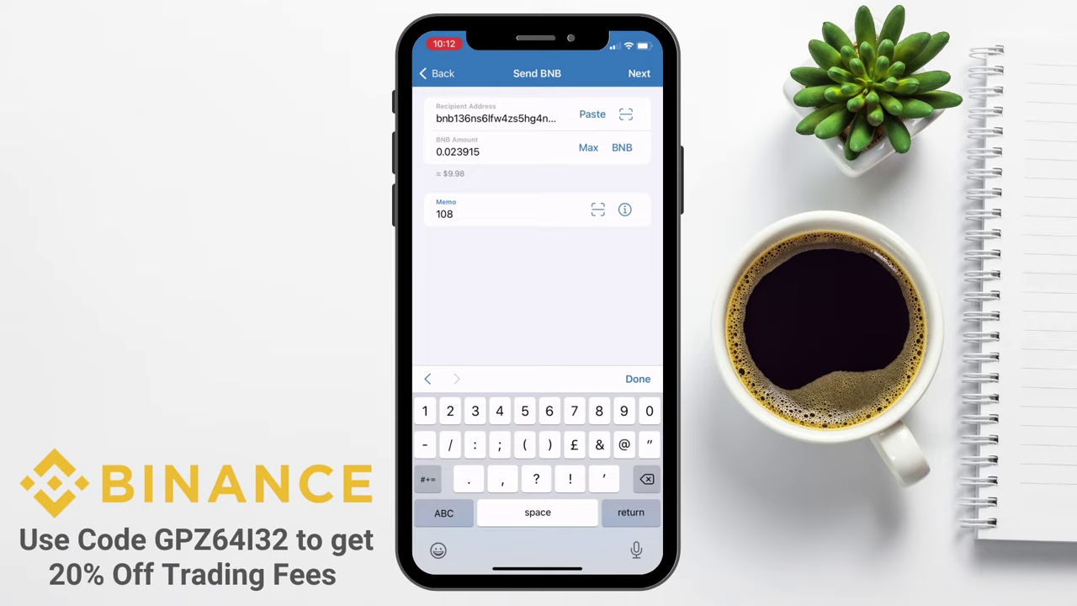
{"action": "left_click", "coordinate": [638, 378]}
{"action": "left_click", "coordinate": [538, 527]}
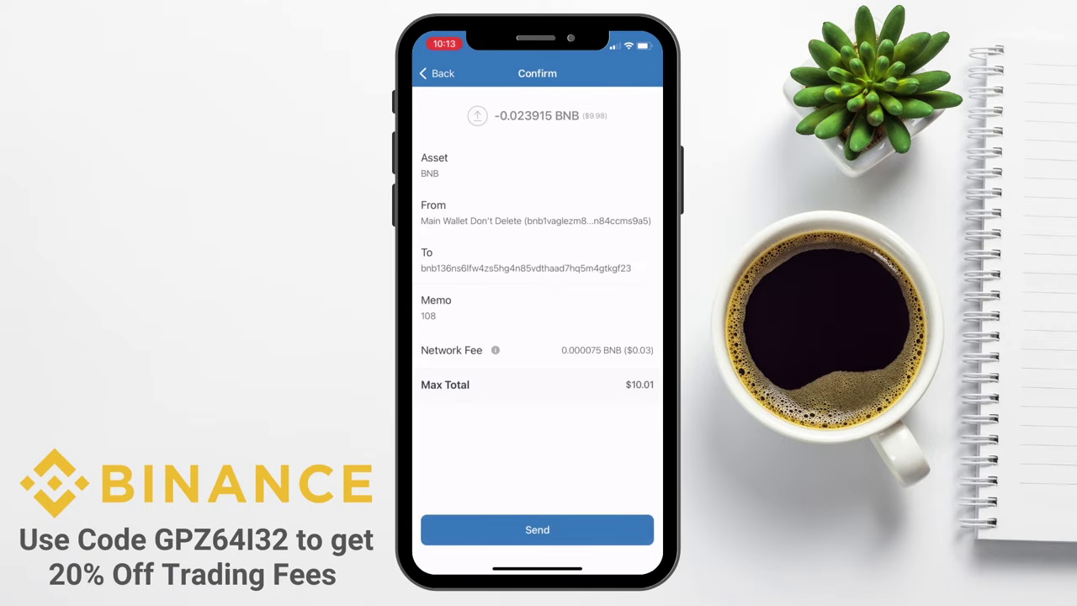
{"action": "left_click", "coordinate": [537, 530]}
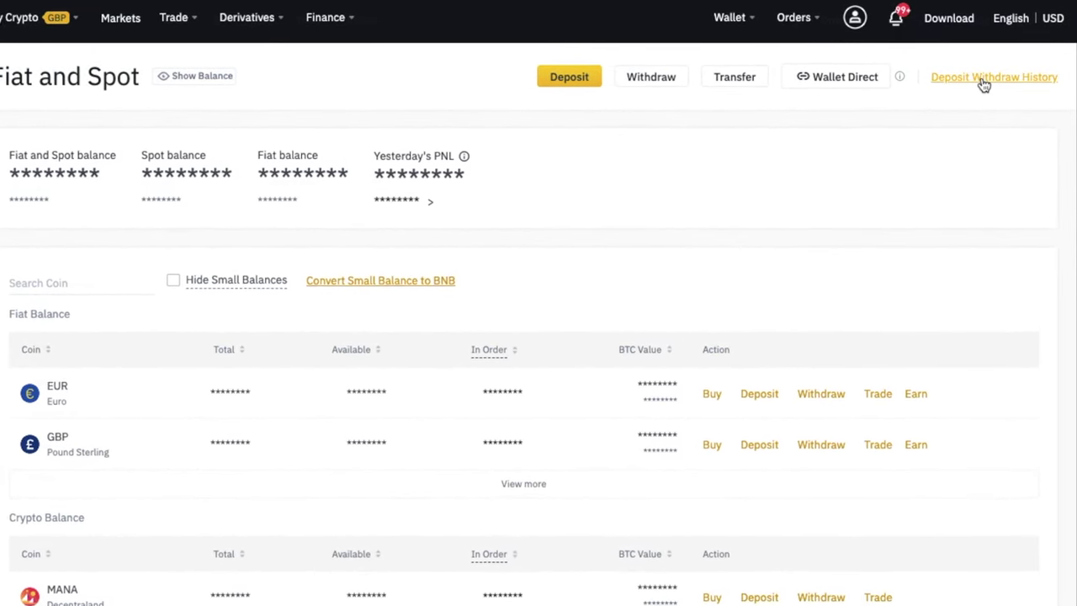
- Switch to Binance, open the deposit and withdrawal history, and go to the help page for deposits that haven't arrived
{"action": "left_click", "coordinate": [987, 81]}
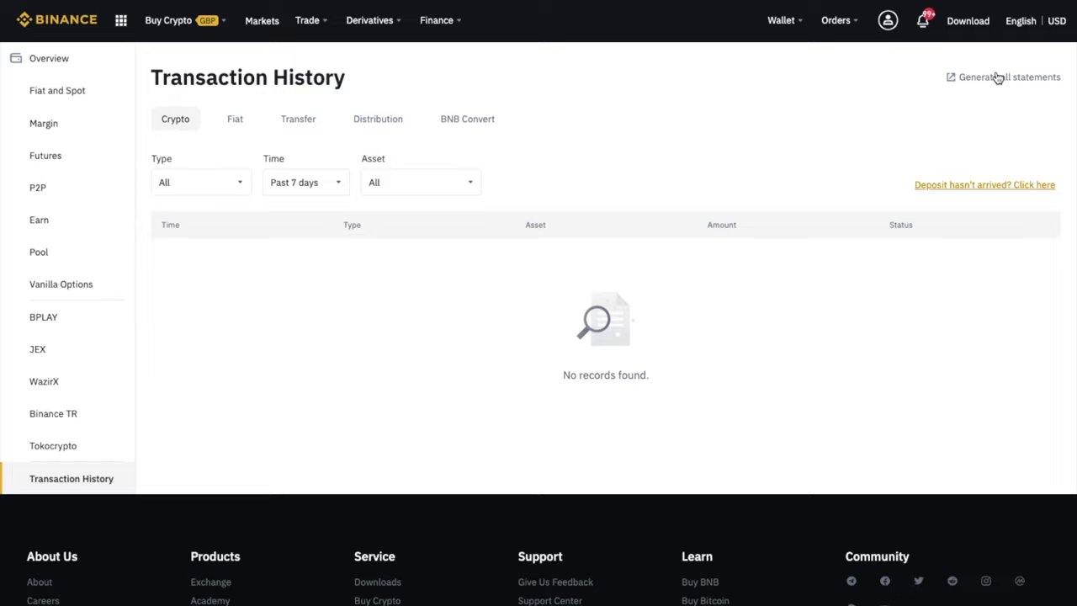
{"action": "left_click", "coordinate": [995, 191]}
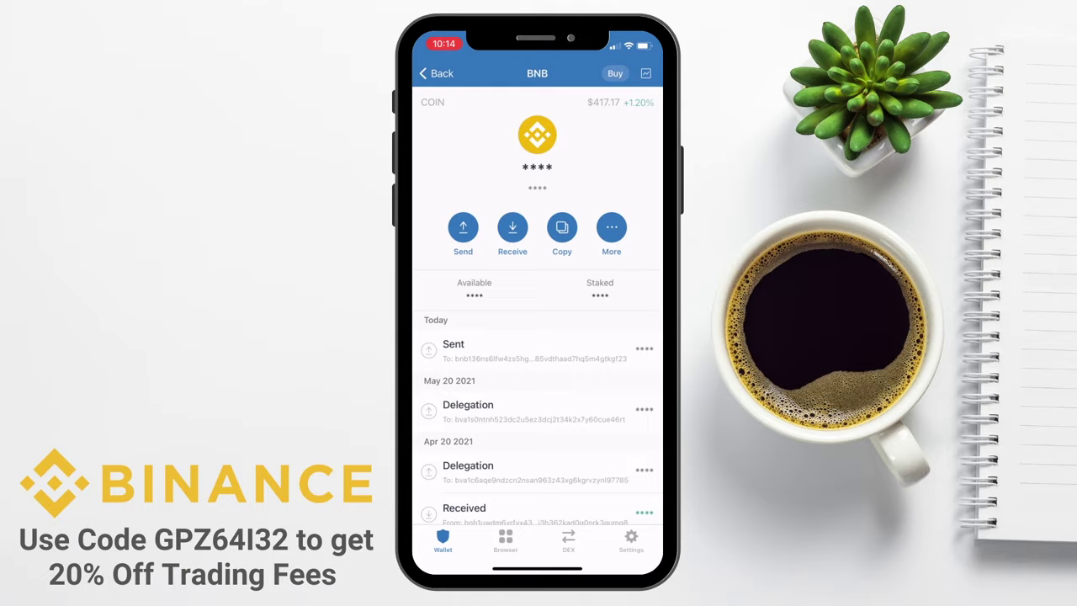
- In the phone wallet, open the explorer details of today's sent BNB transaction and copy its transaction hash
{"action": "left_click", "coordinate": [505, 349]}
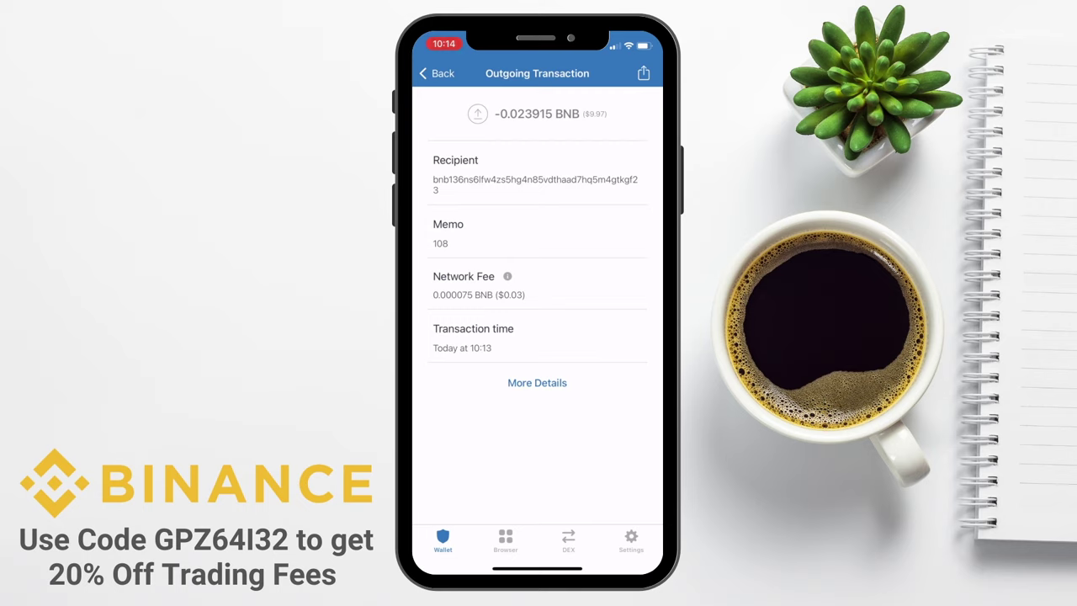
{"action": "left_click", "coordinate": [537, 382]}
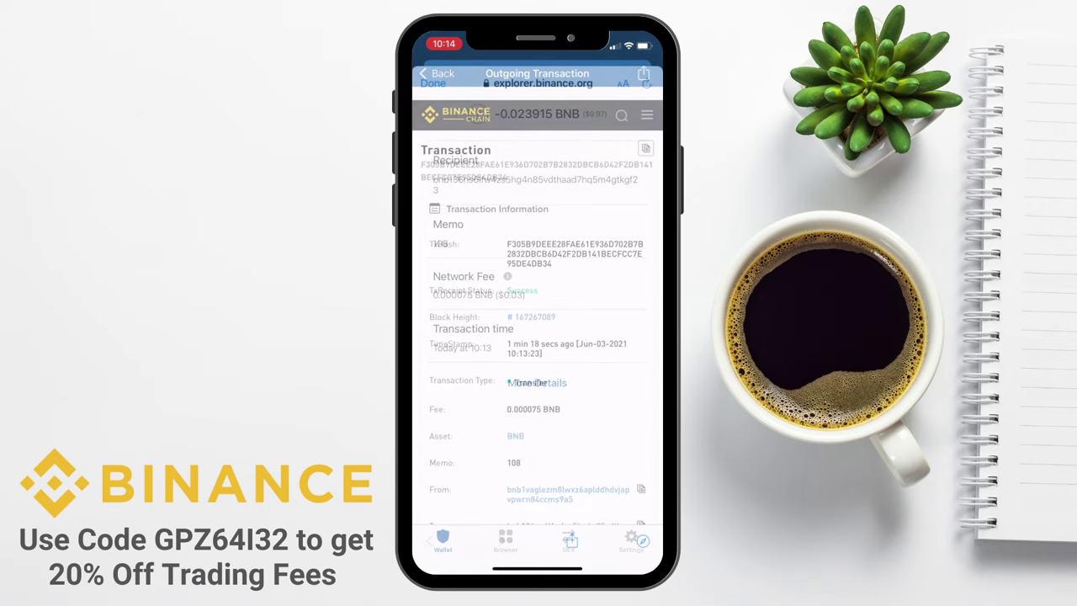
{"action": "left_click", "coordinate": [646, 148]}
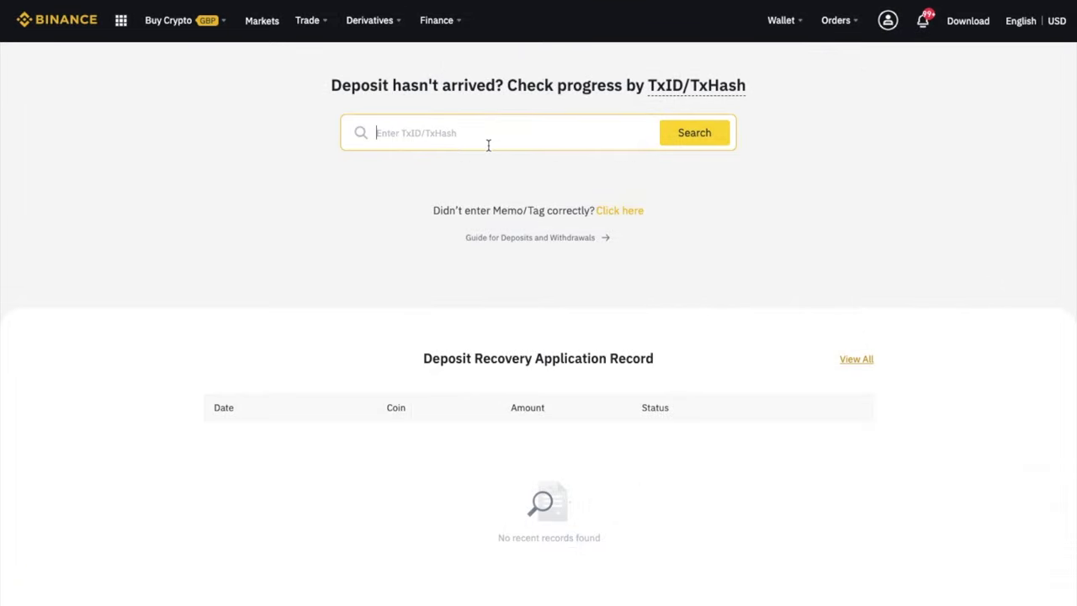
- Search Binance for the missing deposit by its pasted transaction hash and start the recovery application
{"action": "key", "text": "ctrl+v"}
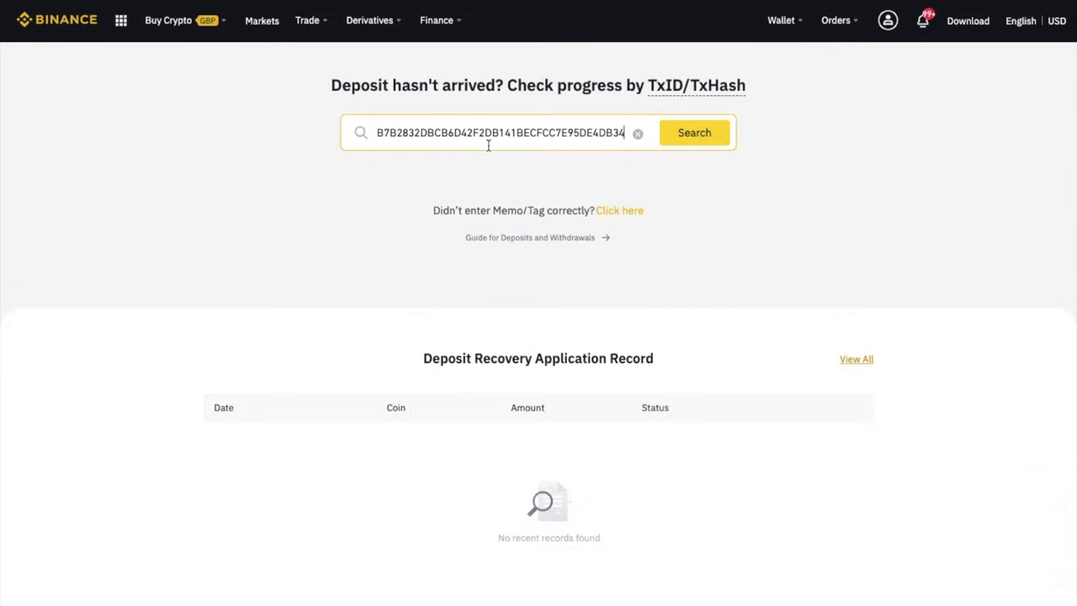
{"action": "left_click", "coordinate": [690, 134]}
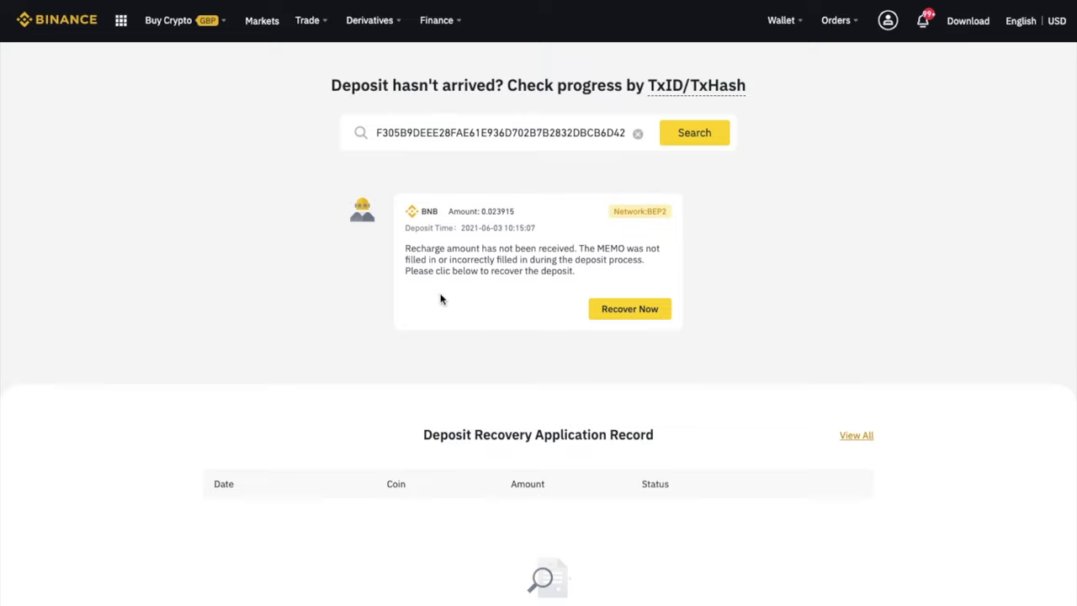
{"action": "left_click", "coordinate": [629, 308]}
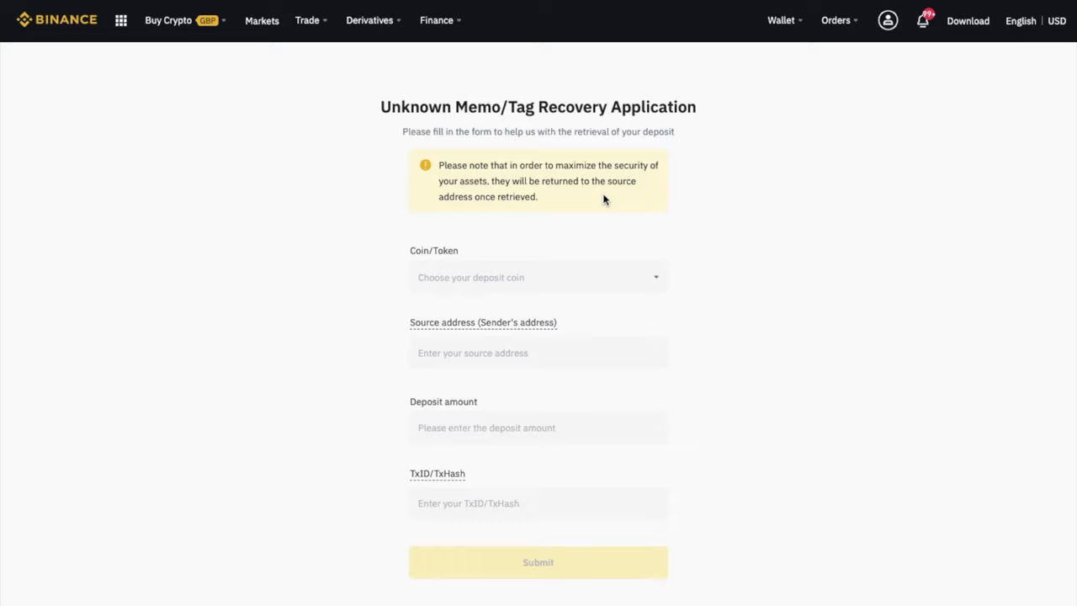
- Fill in the recovery application with coin BNB, the sender's source address, deposit amount 0.023915 and the copied transaction hash
{"action": "left_click", "coordinate": [644, 287]}
{"action": "type", "text": "bnb"}
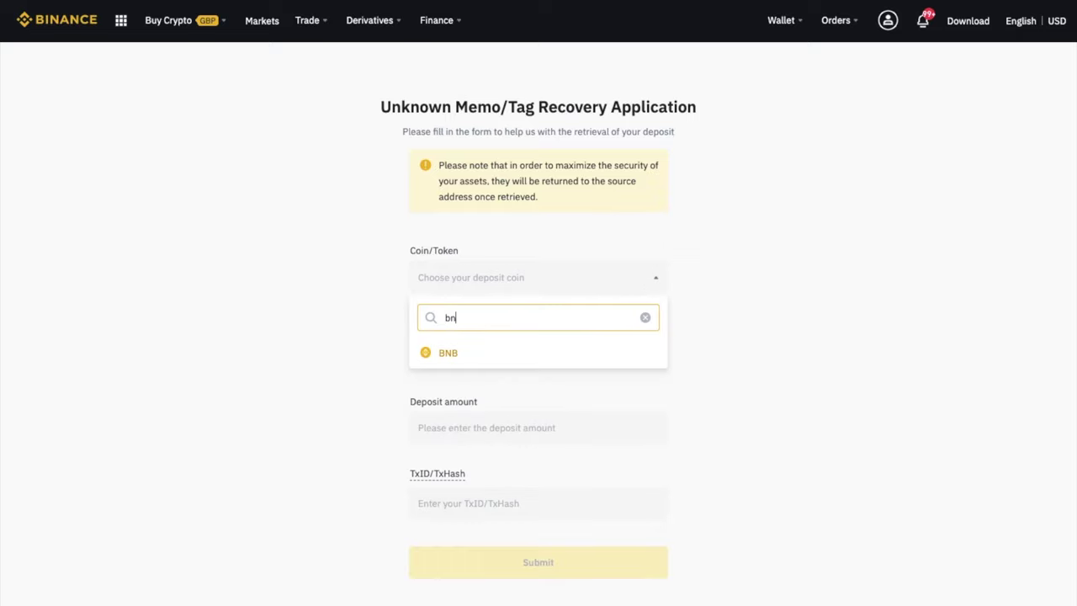
{"action": "left_click", "coordinate": [500, 357]}
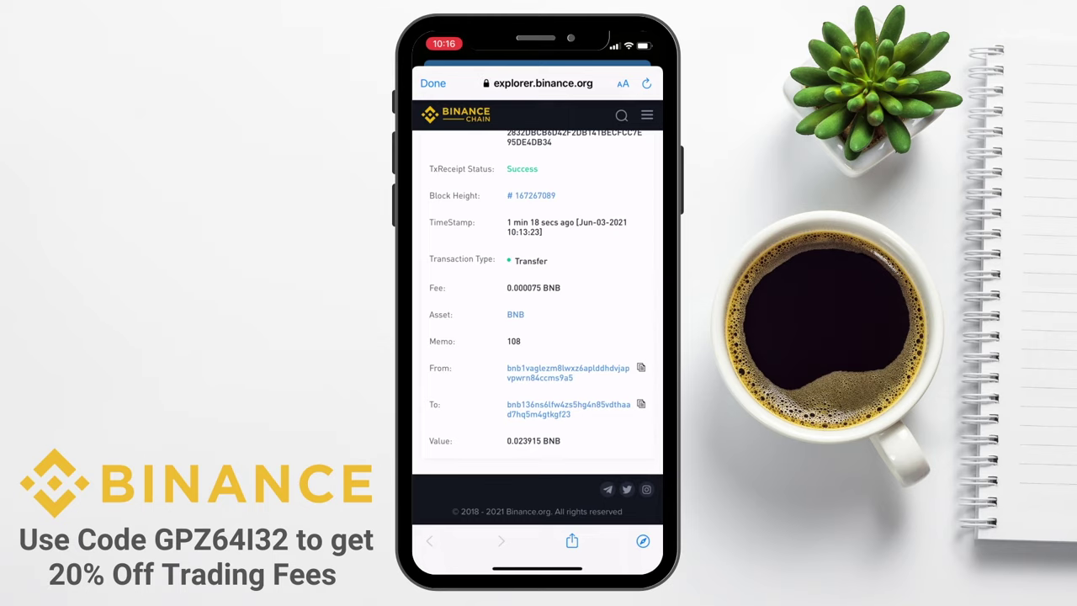
{"action": "type", "text": "0."}
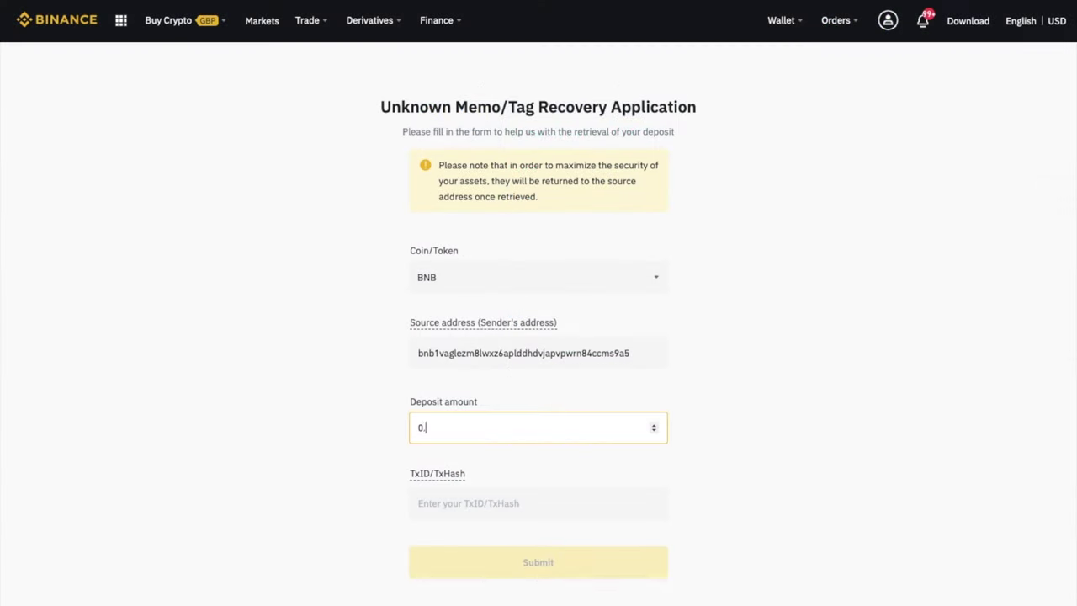
{"action": "type", "text": "023915"}
{"action": "left_click", "coordinate": [472, 503]}
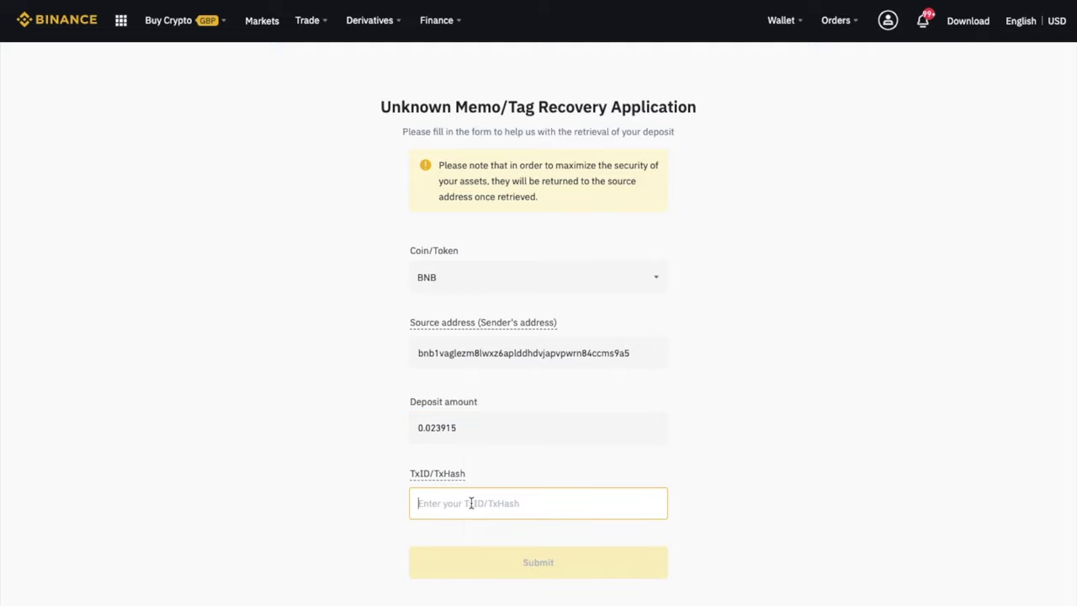
{"action": "key", "text": "ctrl+v"}
- Submit the memo recovery application, accept the estimated processing fee, and confirm the transaction details
{"action": "scroll", "coordinate": [660, 473], "scroll_direction": "down", "scroll_amount": 1}
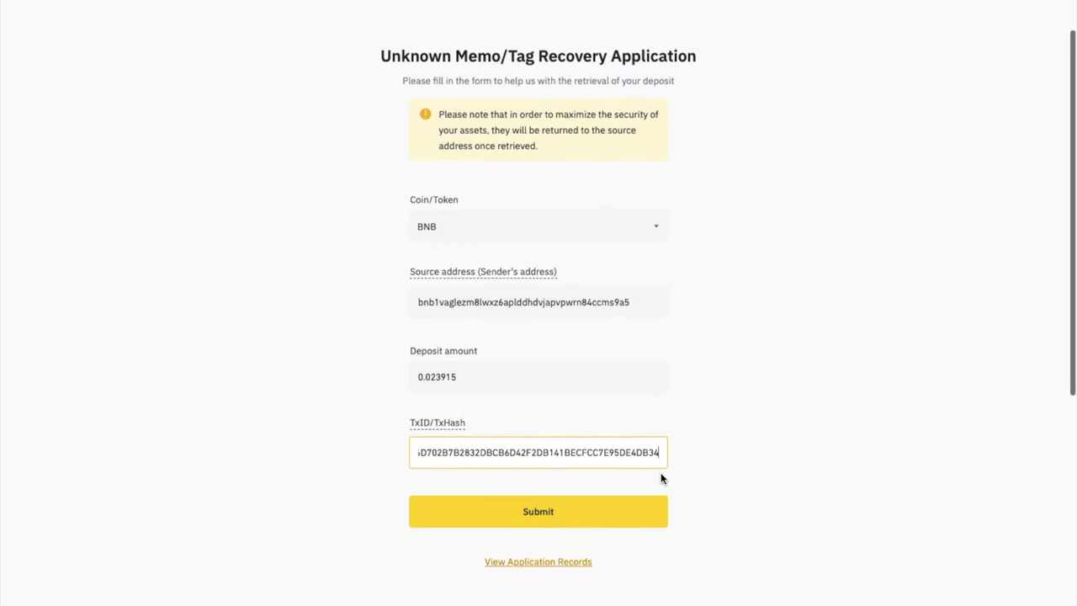
{"action": "left_click", "coordinate": [603, 510]}
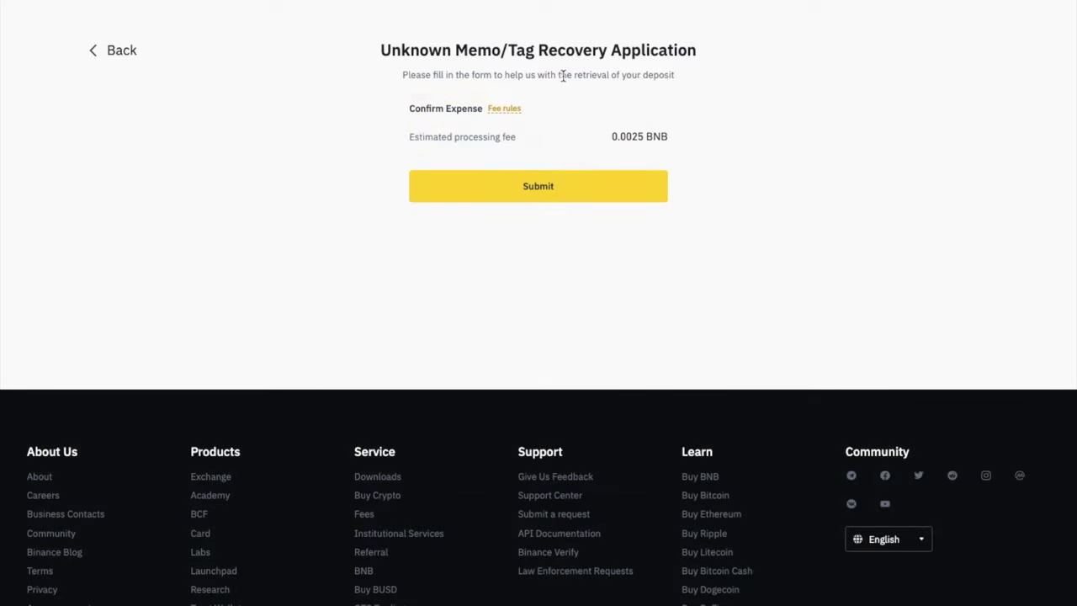
{"action": "mouse_move", "coordinate": [502, 108]}
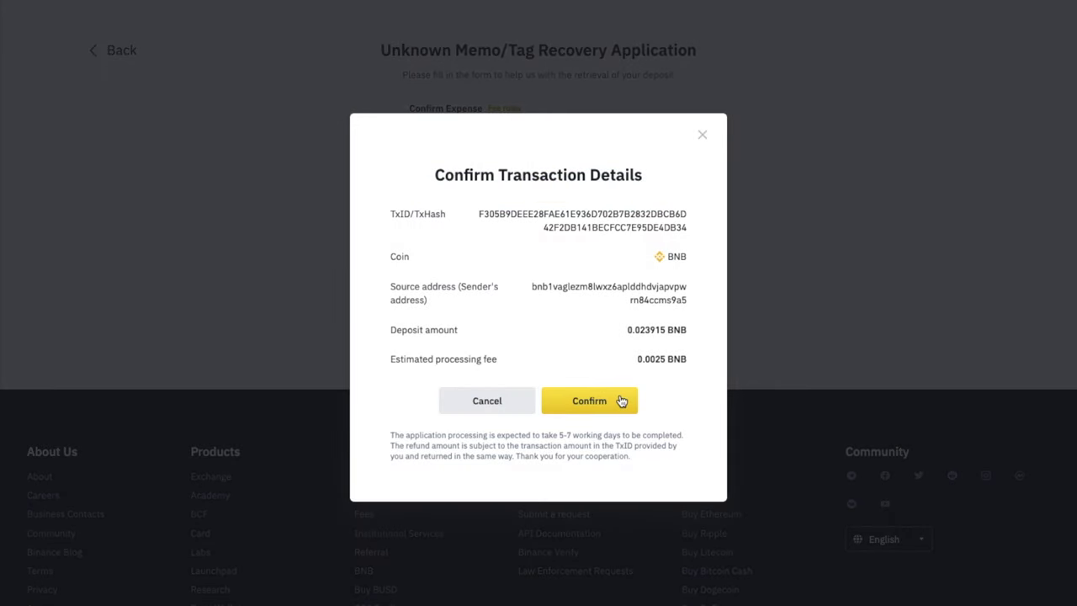
{"action": "left_click", "coordinate": [620, 401]}
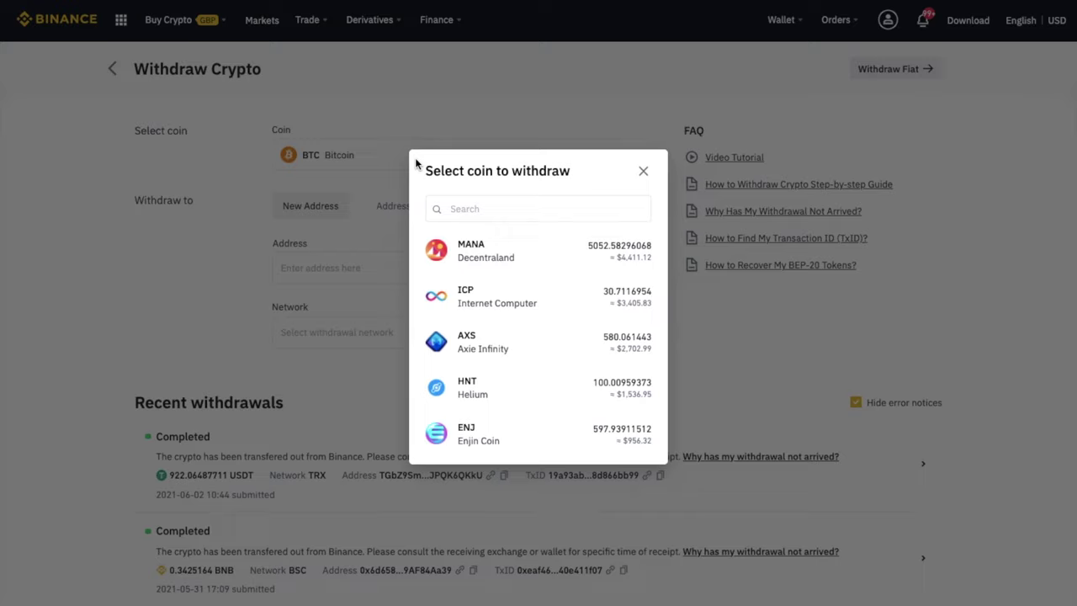
- Select USDT as the coin to withdraw and open the withdrawal network choices
{"action": "left_click", "coordinate": [476, 208]}
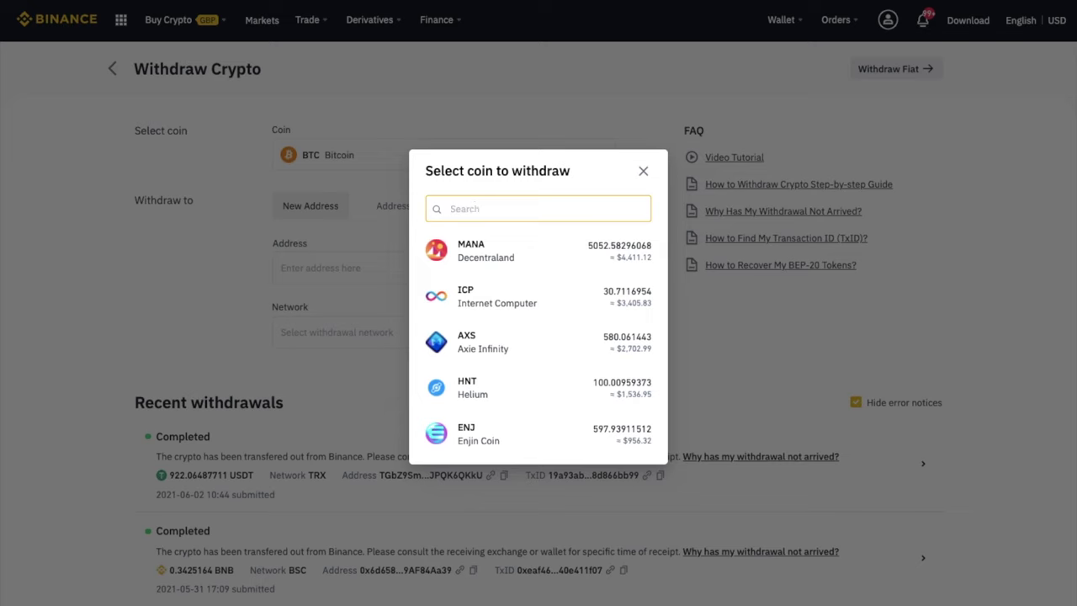
{"action": "type", "text": "USDT"}
{"action": "left_click", "coordinate": [470, 261]}
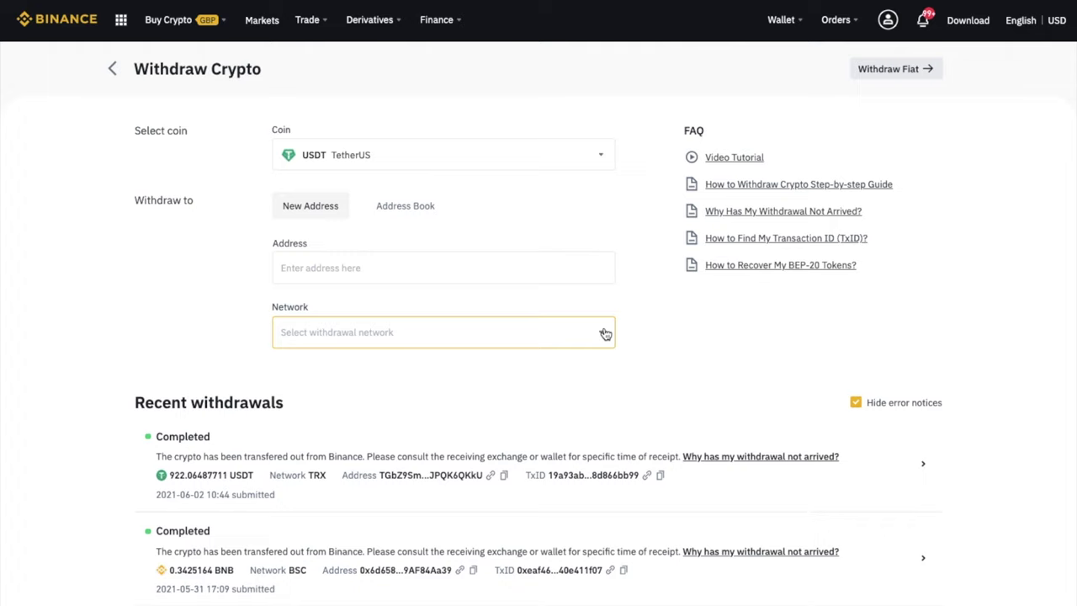
{"action": "left_click", "coordinate": [605, 334]}
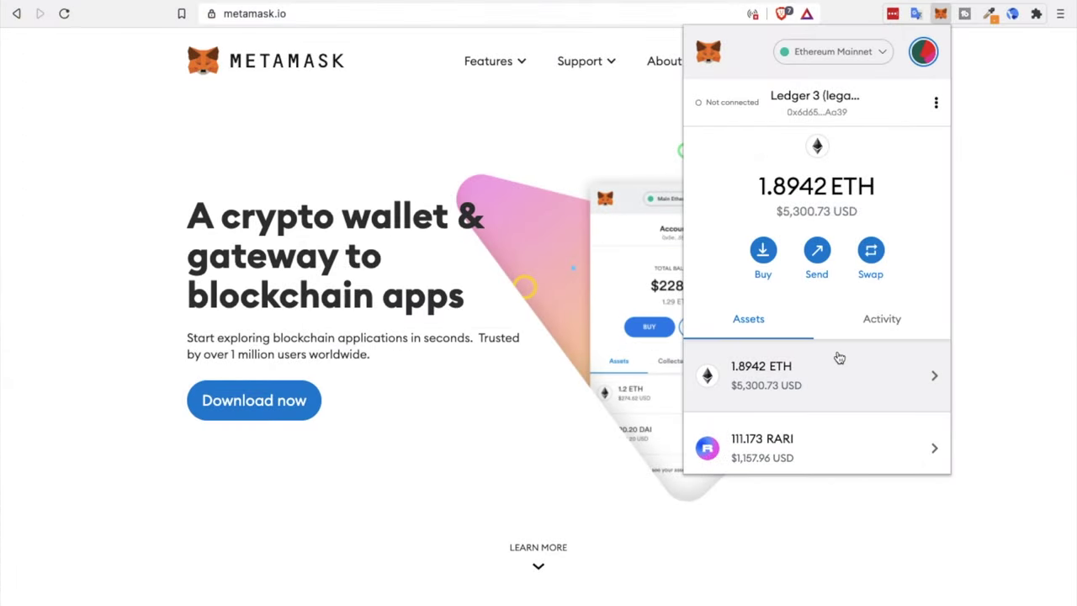
- Start adding USDT to the MetaMask asset list as a custom token, pasting the Tether USD contract address
{"action": "scroll", "coordinate": [836, 358], "scroll_direction": "down", "scroll_amount": 5}
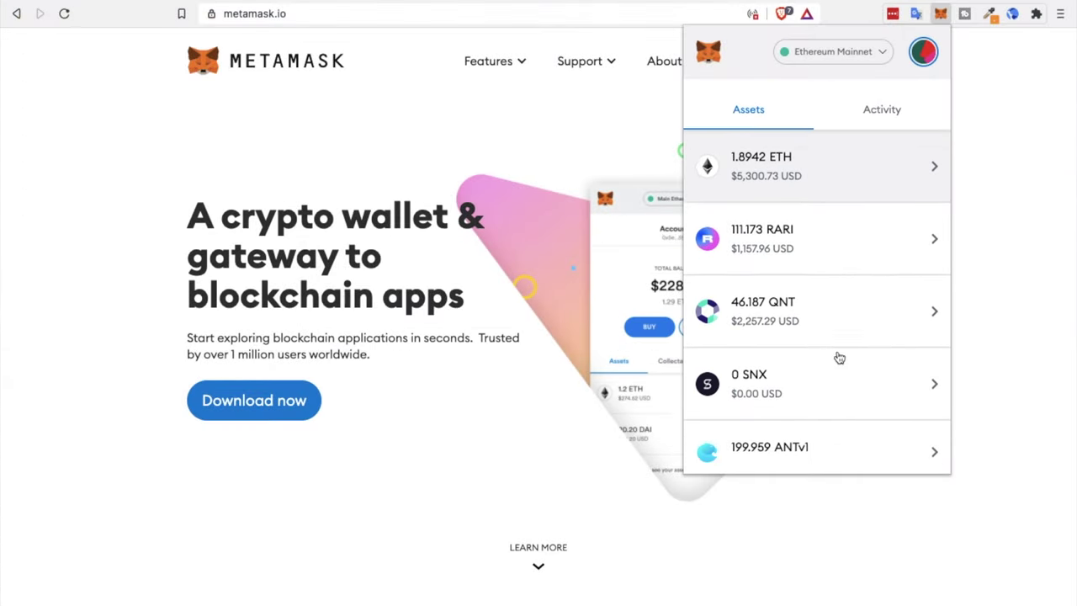
{"action": "scroll", "coordinate": [839, 358], "scroll_direction": "down", "scroll_amount": 15}
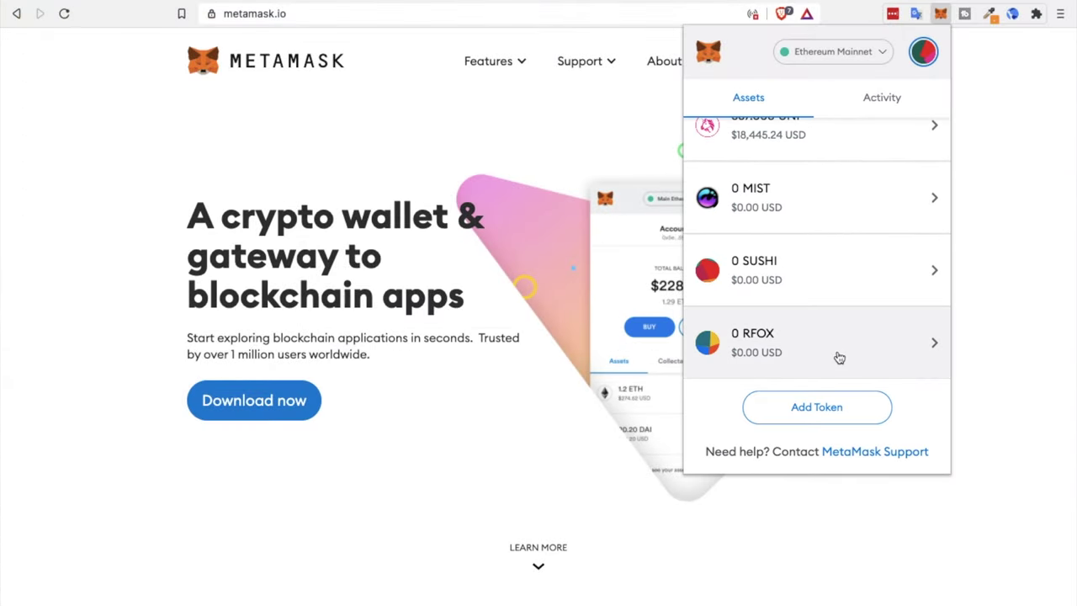
{"action": "left_click", "coordinate": [816, 407]}
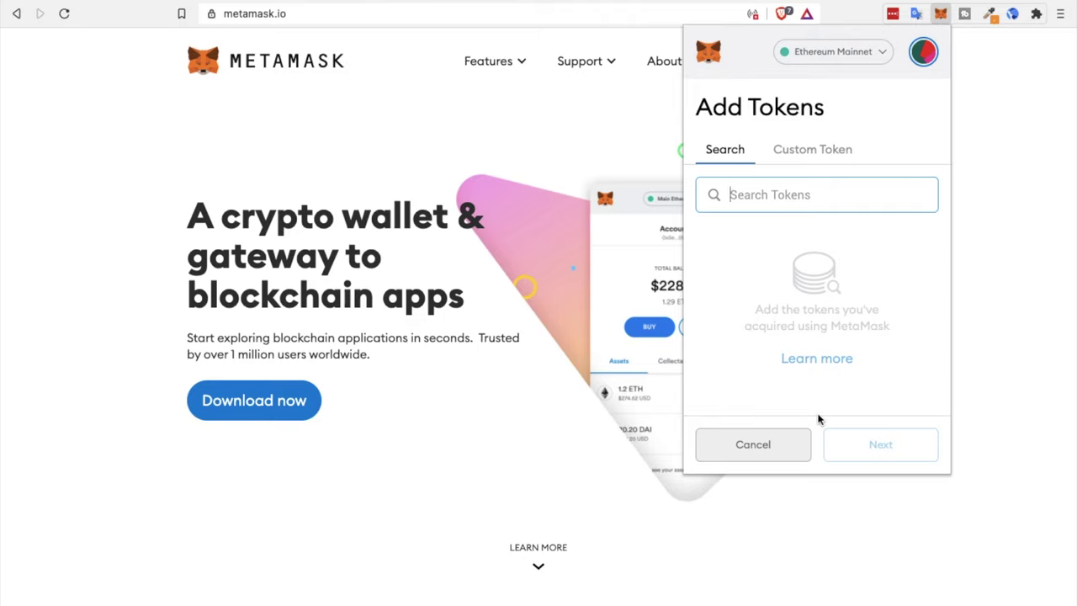
{"action": "type", "text": "USDT"}
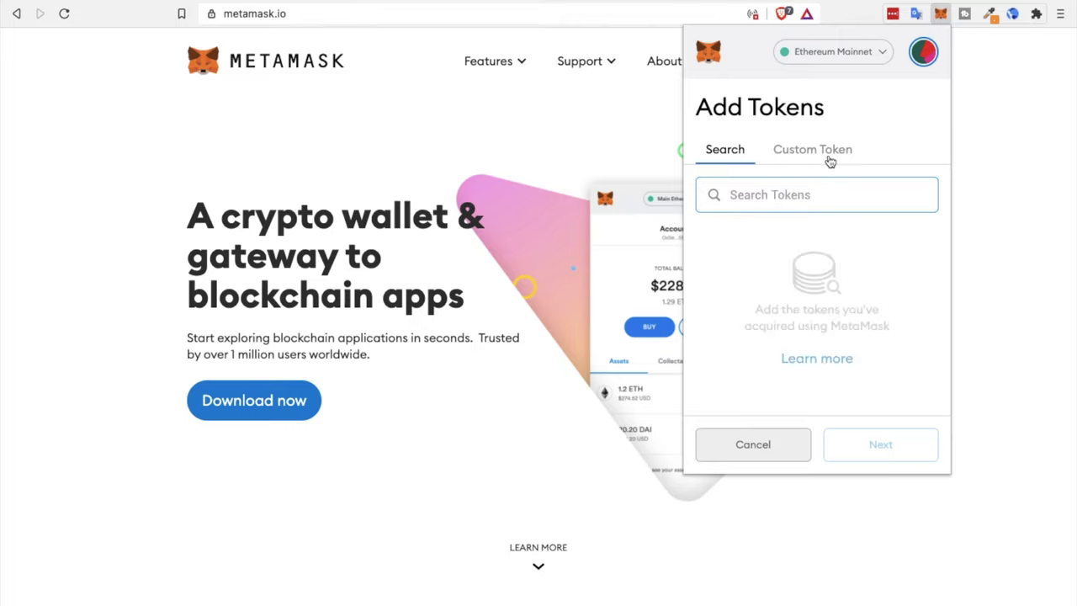
{"action": "left_click", "coordinate": [830, 157]}
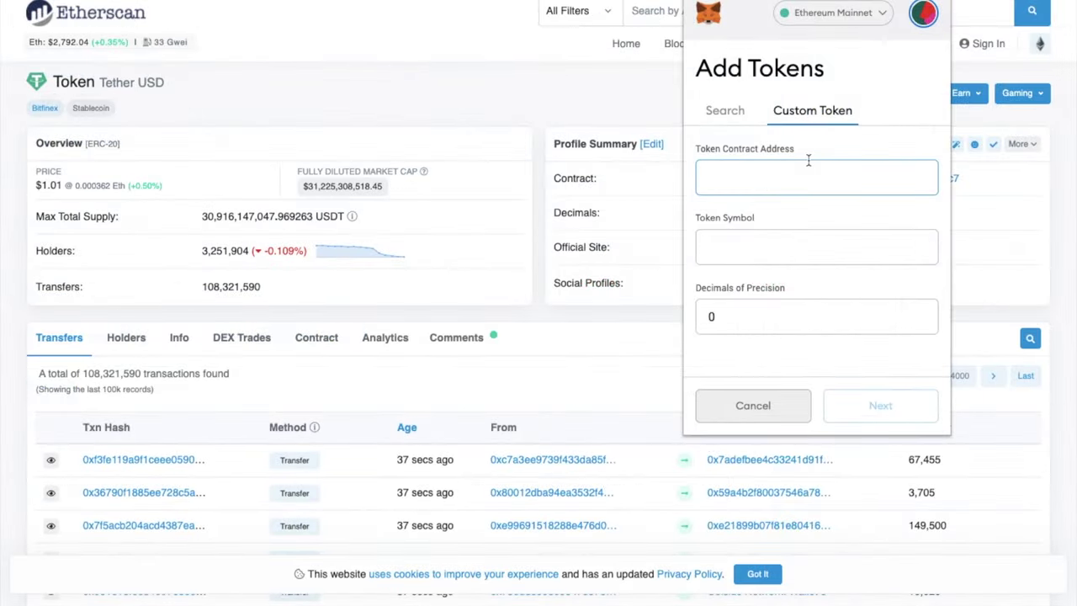
{"action": "key", "text": "ctrl+v"}
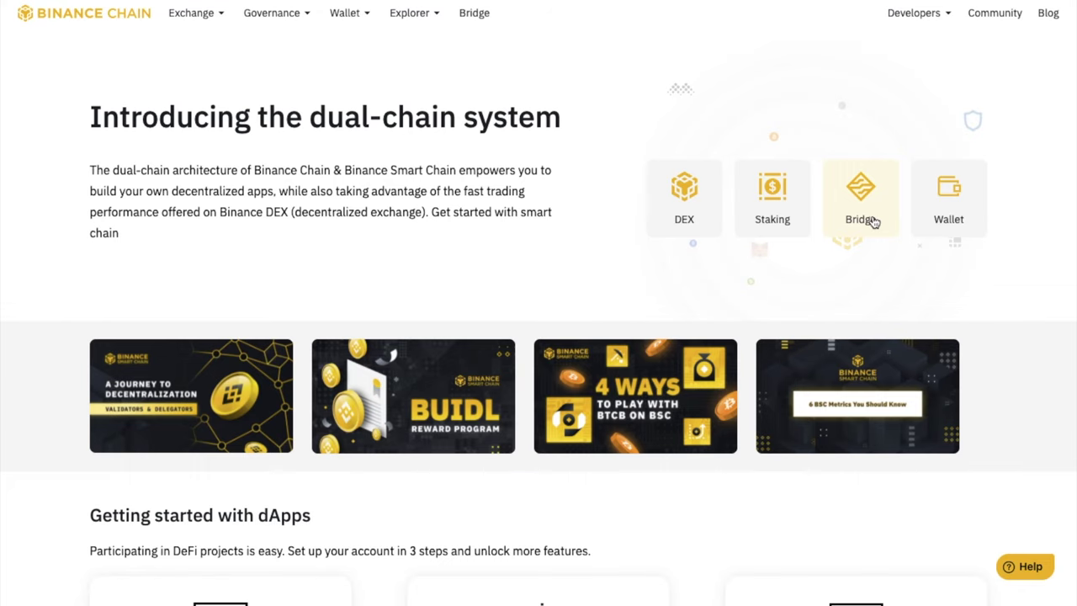
- Open Binance Bridge from the Binance Chain site and connect the MetaMask wallet to it
{"action": "left_click", "coordinate": [873, 221]}
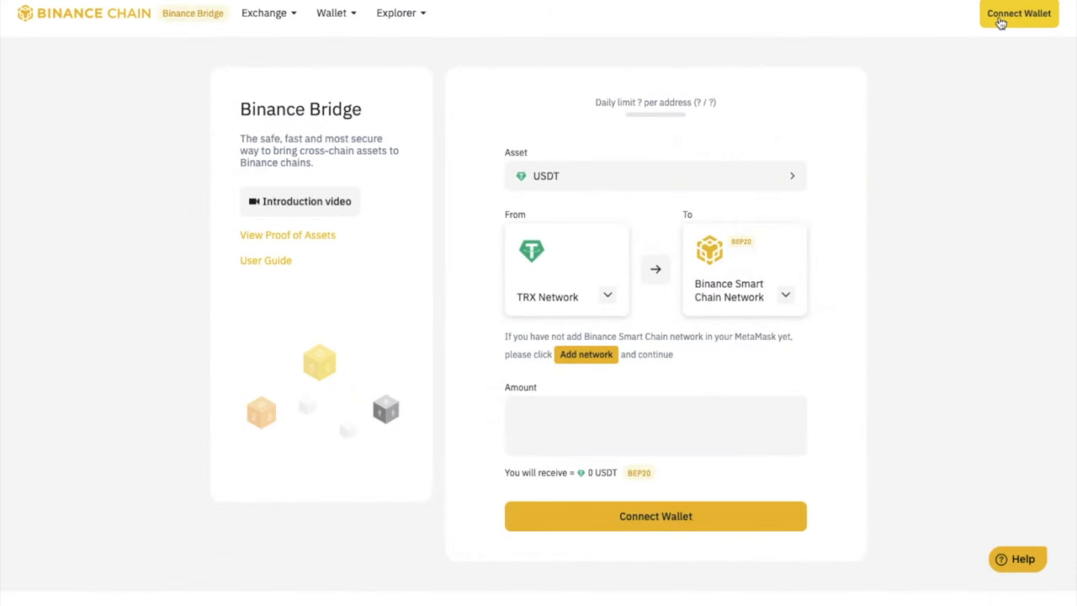
{"action": "left_click", "coordinate": [1001, 23]}
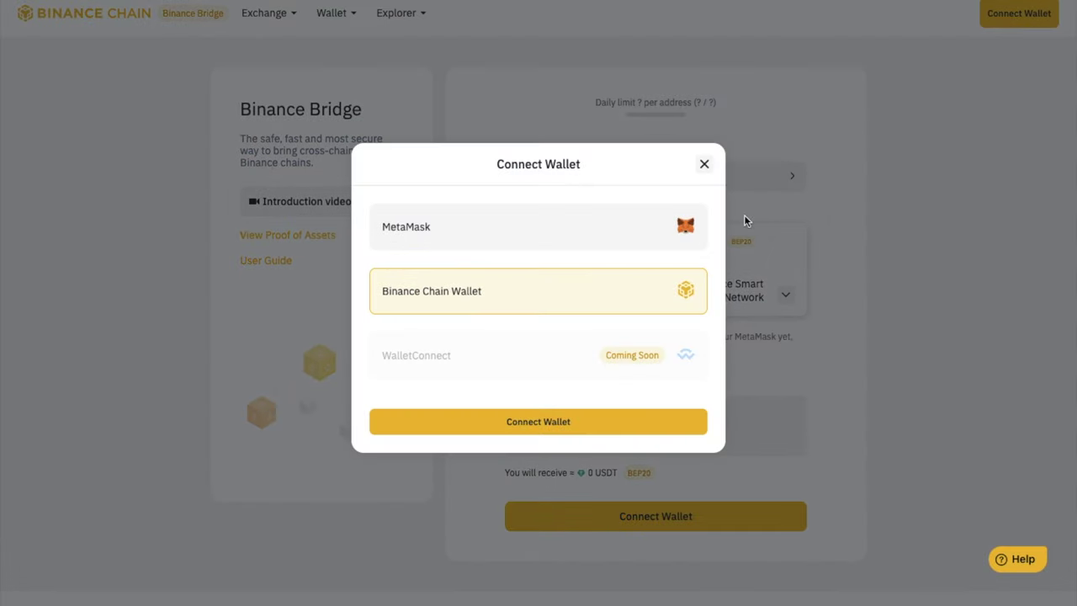
{"action": "left_click", "coordinate": [633, 239]}
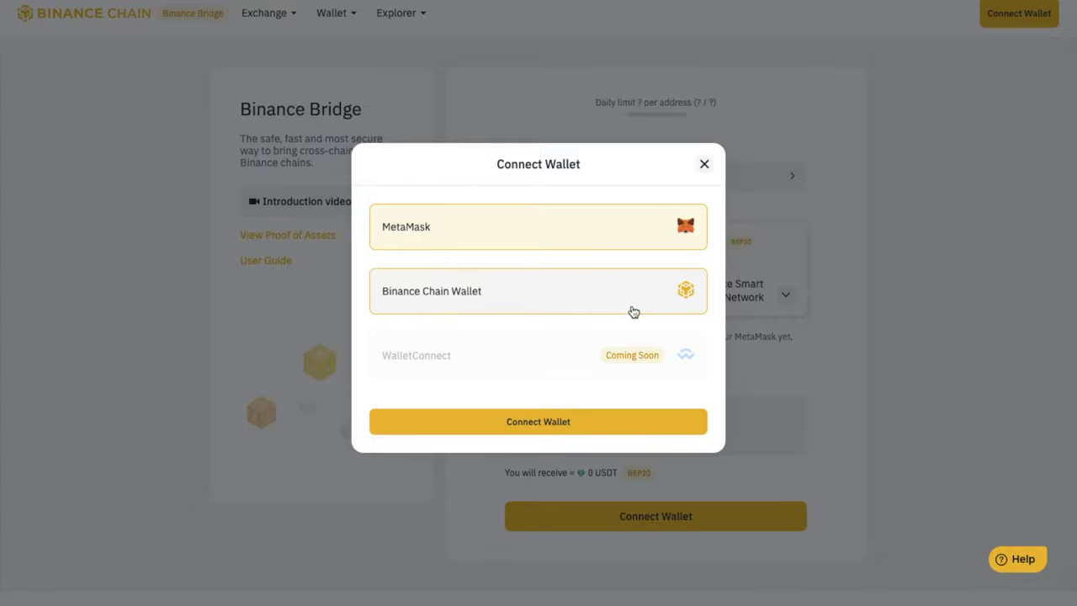
{"action": "left_click", "coordinate": [609, 423]}
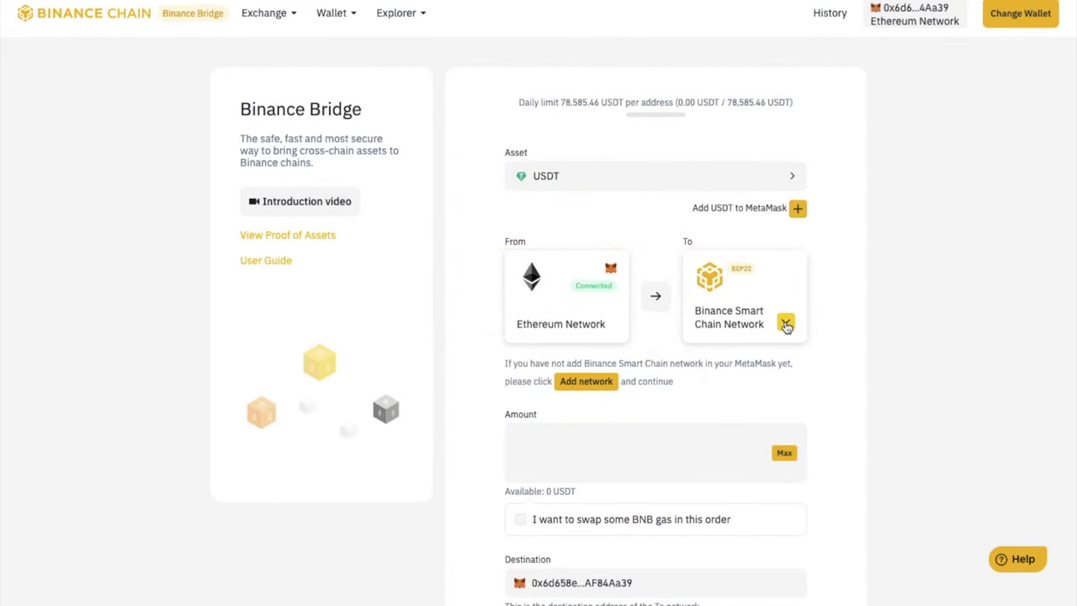
- Choose Binance Smart Chain Network as the destination for bridging USDT from Ethereum and activate the amount entry
{"action": "left_click", "coordinate": [785, 325]}
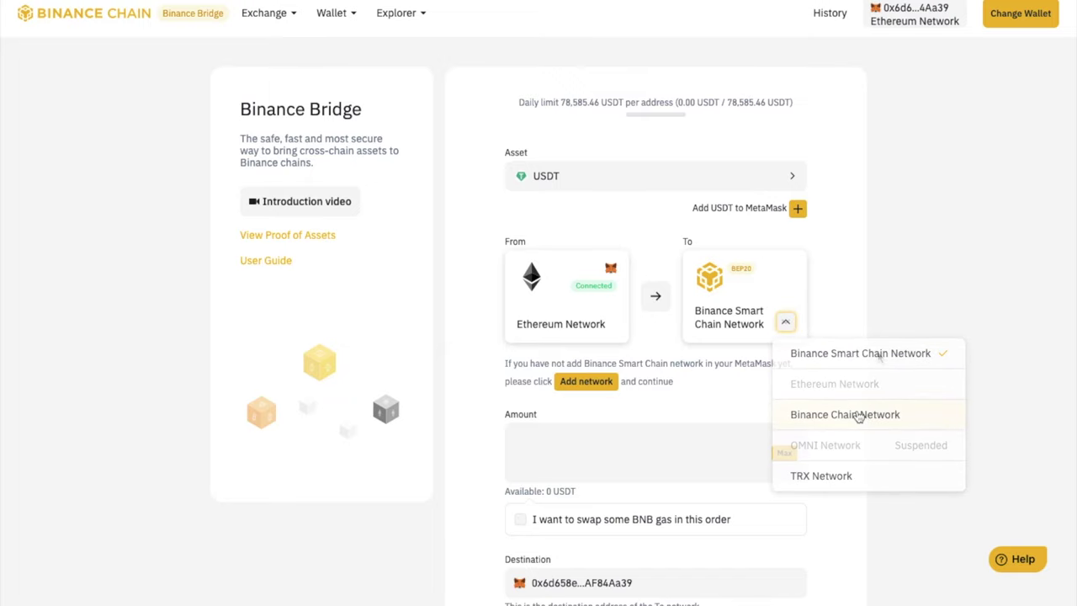
{"action": "left_click", "coordinate": [871, 355]}
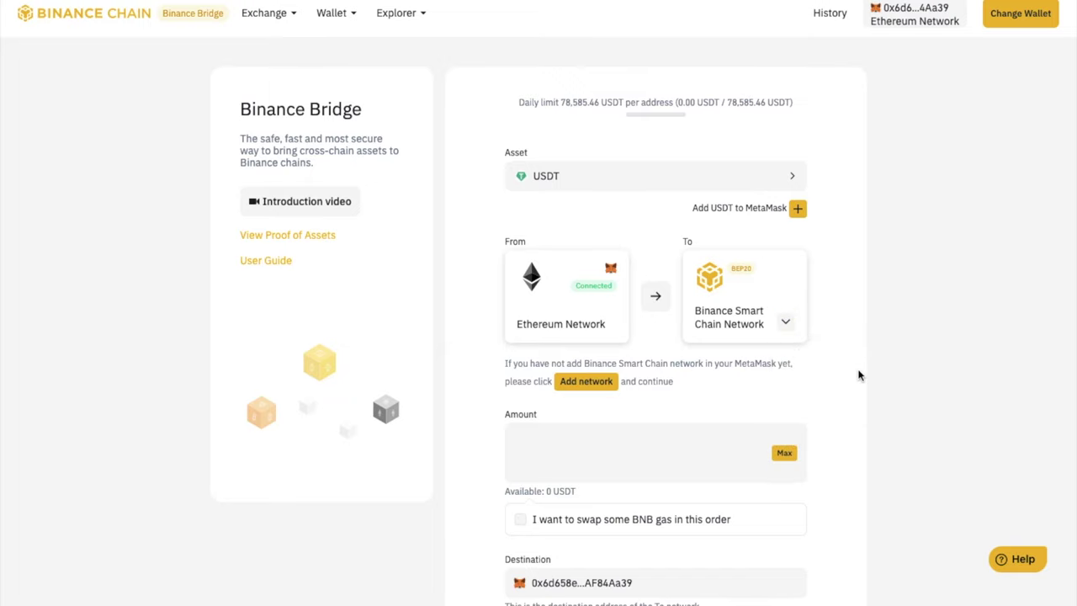
{"action": "scroll", "coordinate": [859, 375], "scroll_direction": "down", "scroll_amount": 2}
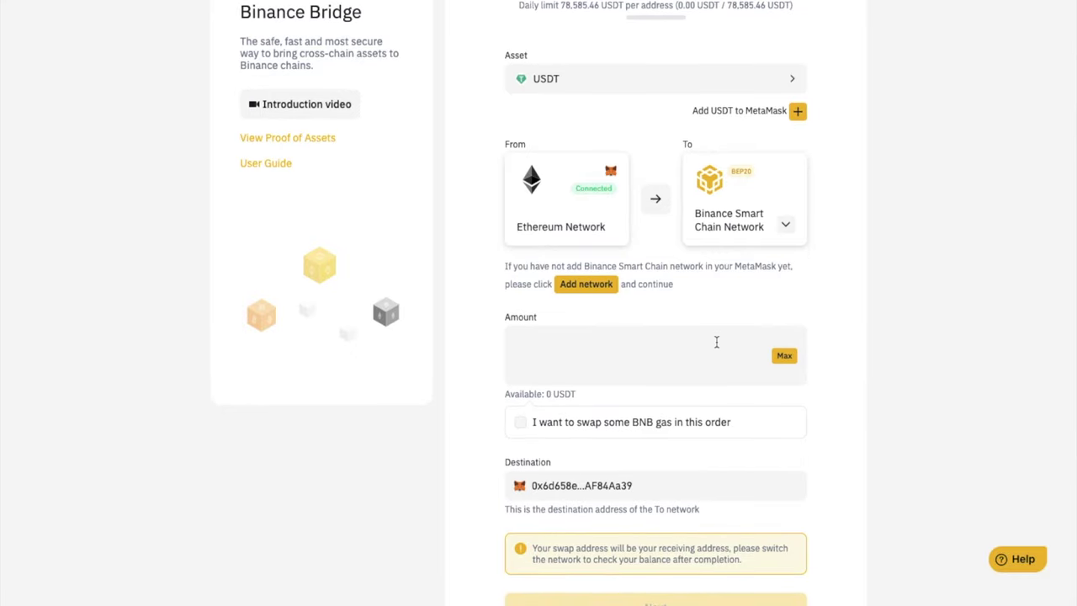
{"action": "left_click", "coordinate": [716, 342]}
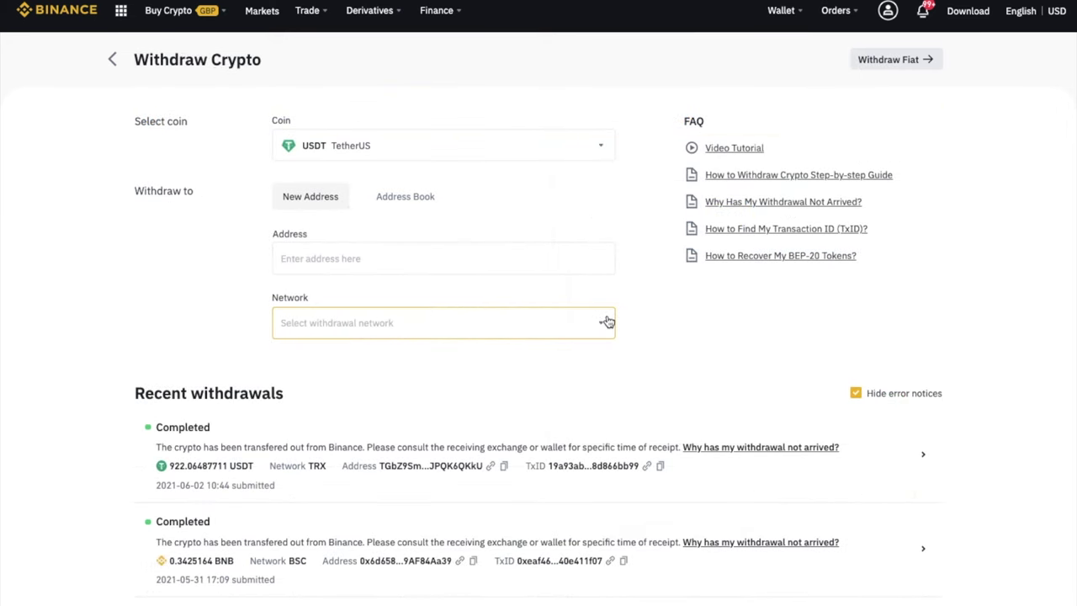
- On Binance's Withdraw Crypto page, select BEP20 (BSC) as the USDT withdrawal network and acknowledge the network warning
{"action": "left_click", "coordinate": [607, 322]}
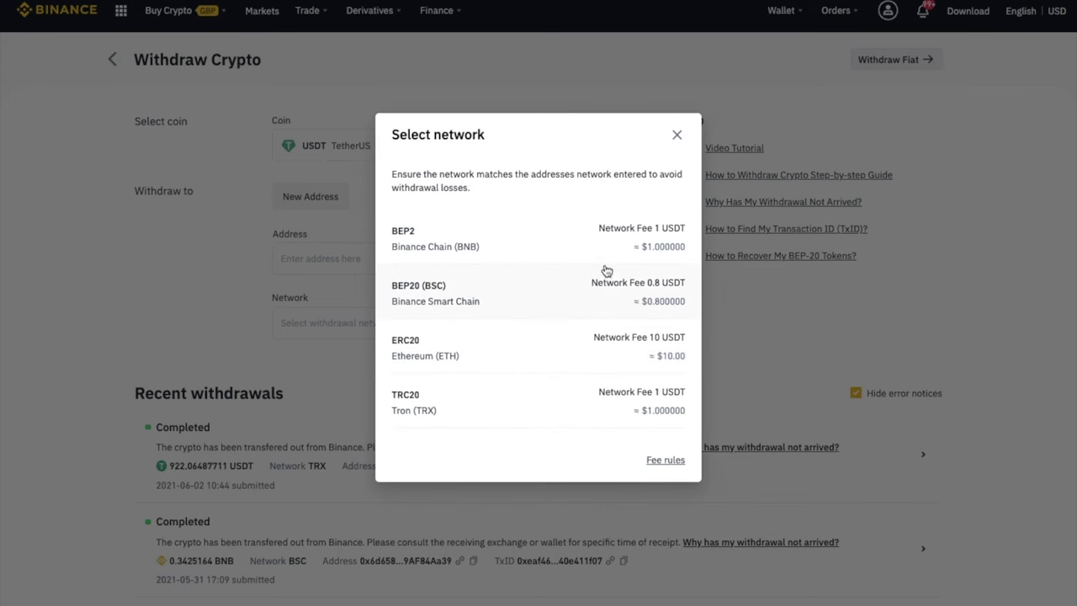
{"action": "left_click", "coordinate": [601, 293]}
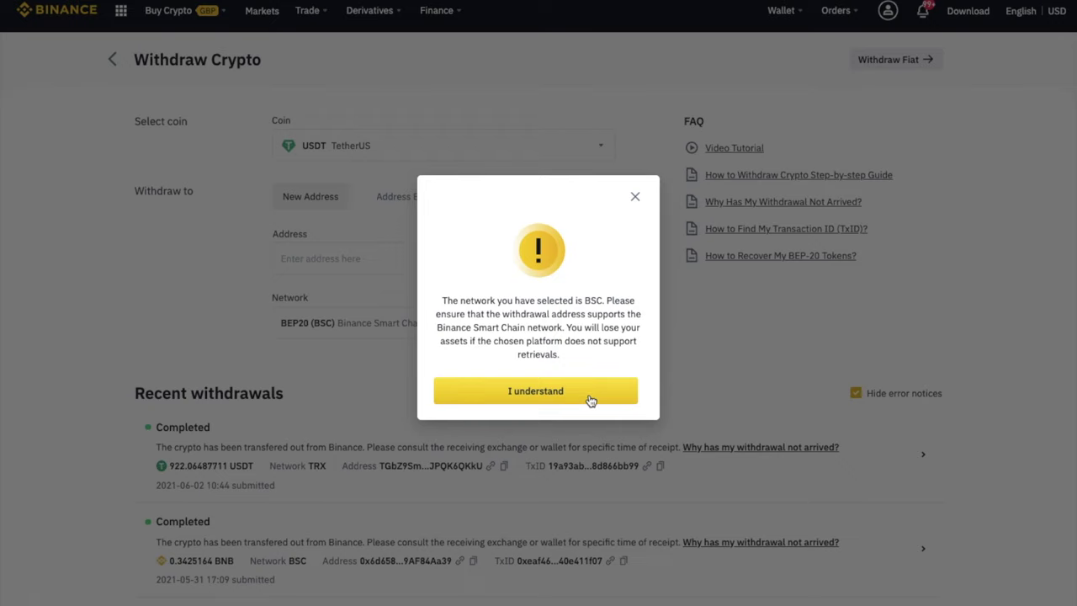
{"action": "left_click", "coordinate": [591, 400]}
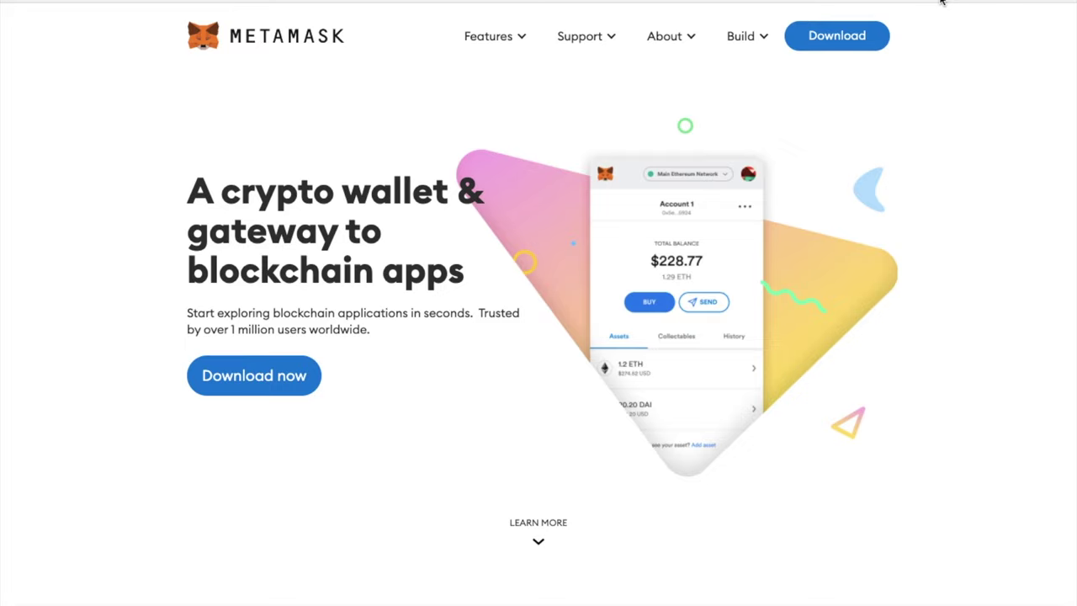
- Switch to the MetaMask wallet and open a blank form for adding a custom network from its network settings
{"action": "left_click", "coordinate": [942, 2]}
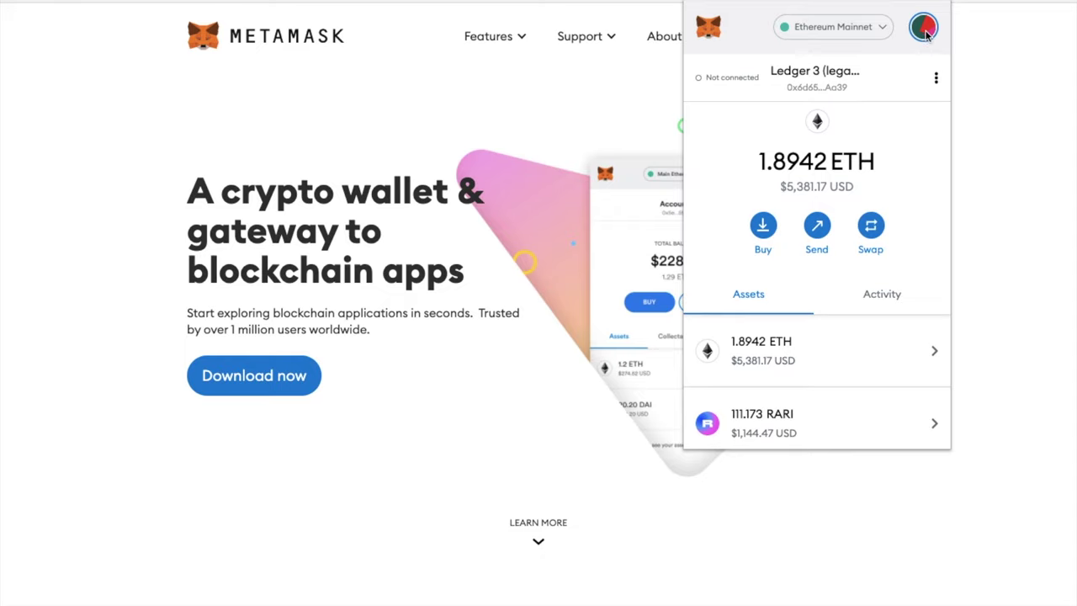
{"action": "left_click", "coordinate": [924, 31]}
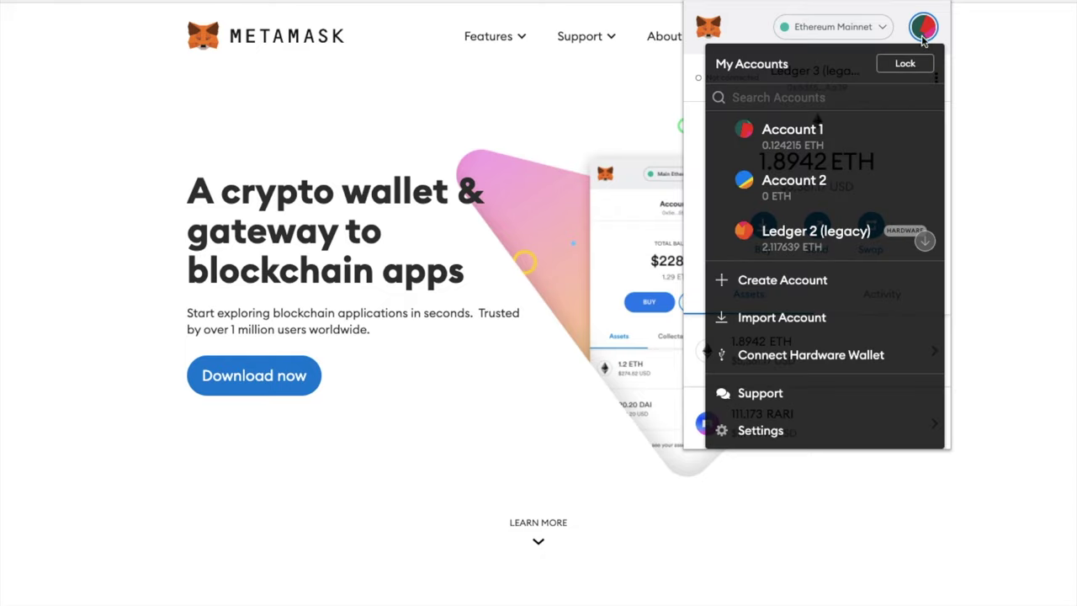
{"action": "left_click", "coordinate": [828, 313]}
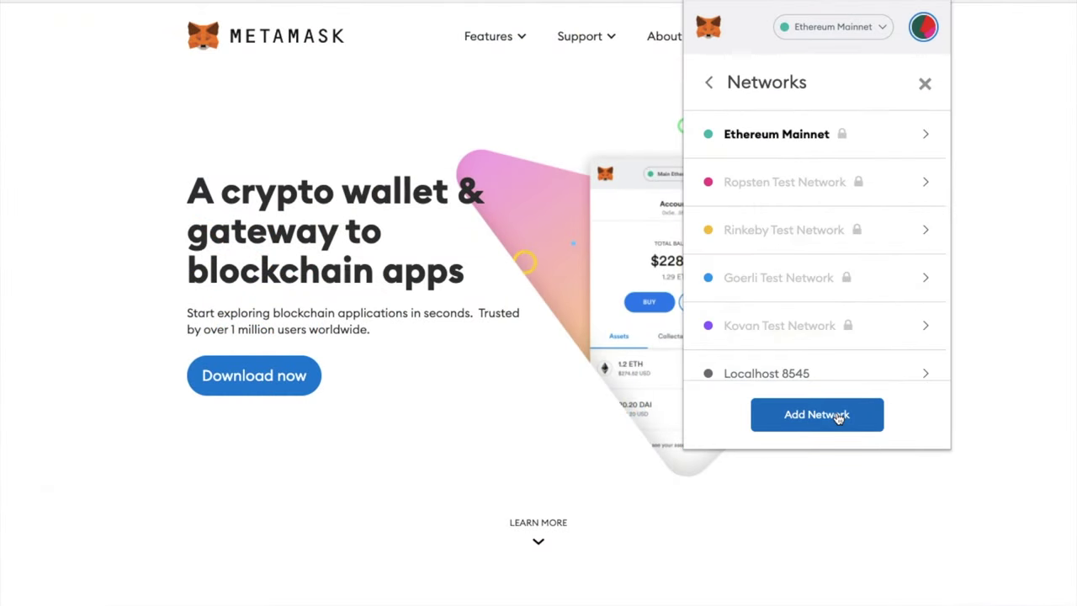
{"action": "left_click", "coordinate": [836, 415]}
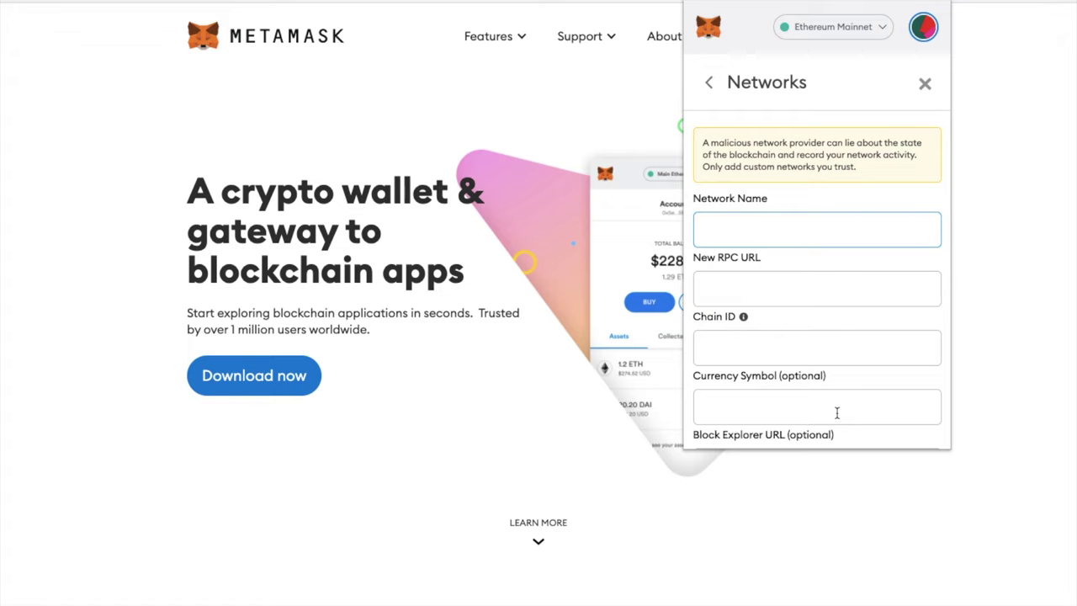
{"action": "scroll", "coordinate": [837, 412], "scroll_direction": "down", "scroll_amount": 1}
{"action": "scroll", "coordinate": [837, 413], "scroll_direction": "down", "scroll_amount": 1}
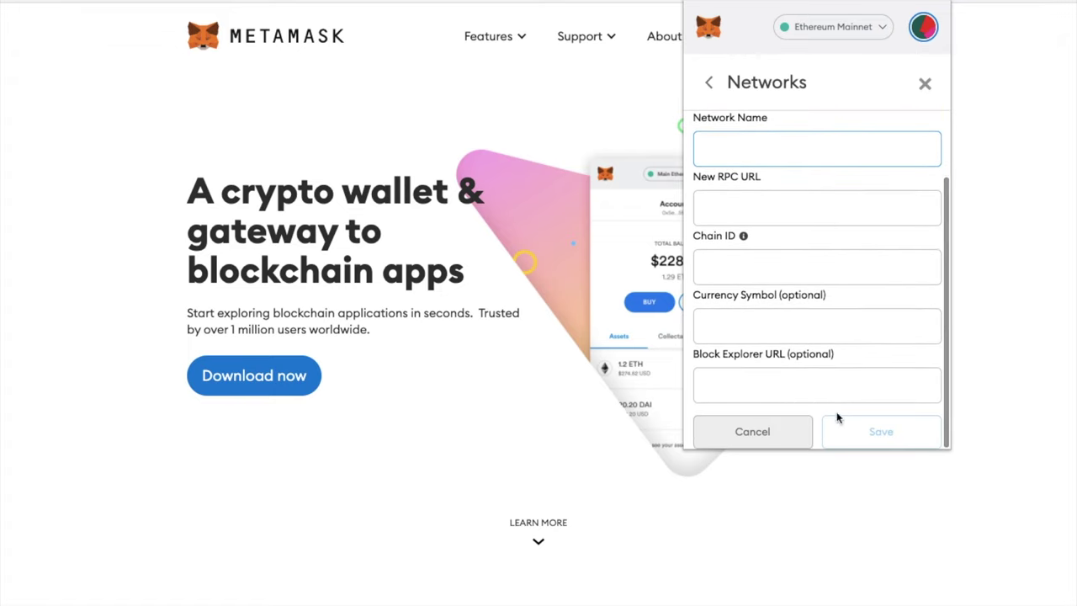